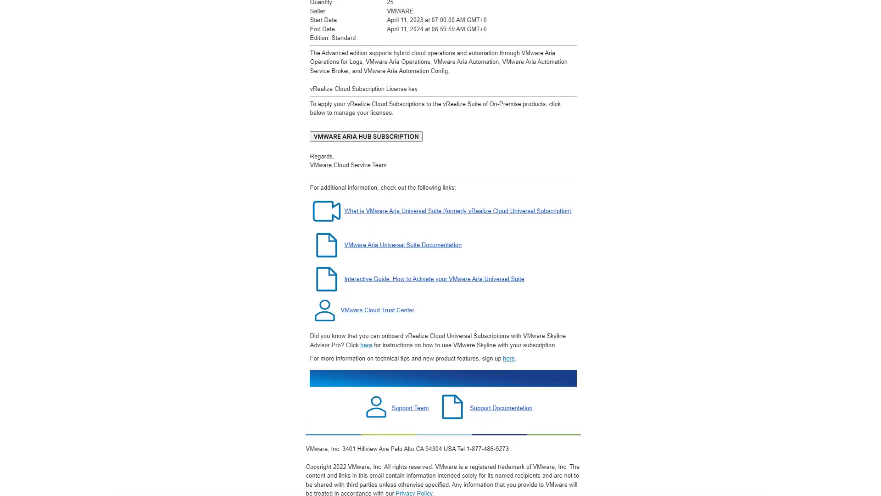
pyautogui.scroll(2, 443, 248)
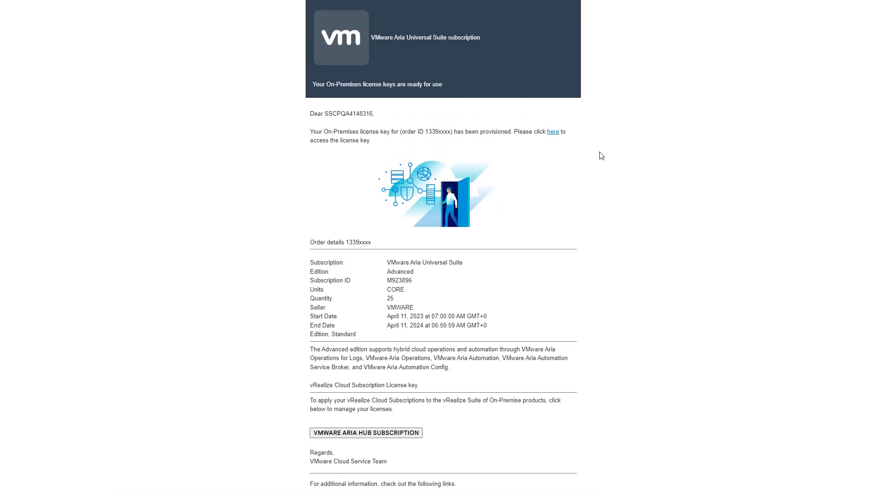
# Step: Follow the 'here' link in the Aria Universal Suite subscription email to the license-key sign-in page
pyautogui.click(552, 133)
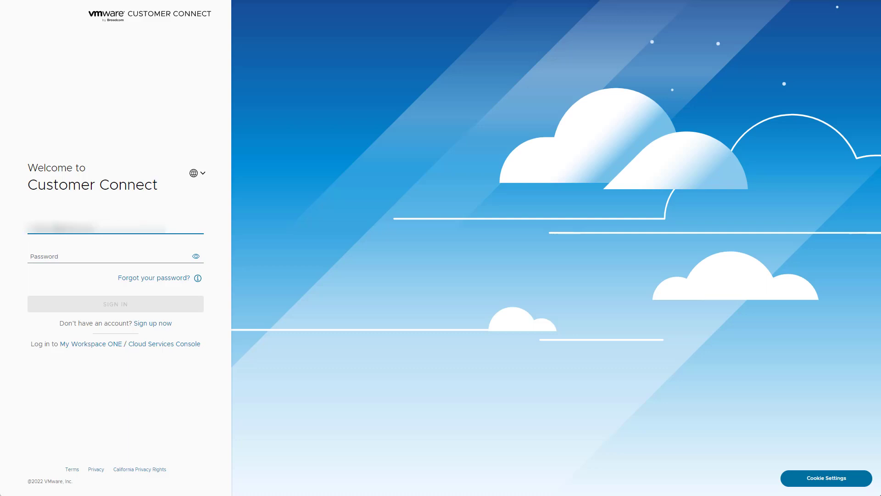
# Step: Sign in to Customer Connect and select the new license key from the last 7 days' notifications
pyautogui.click(54, 252)
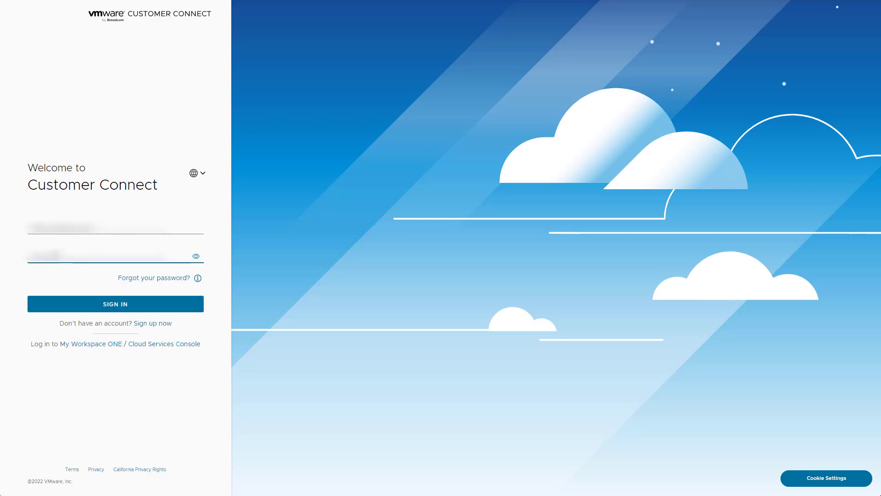
pyautogui.click(103, 307)
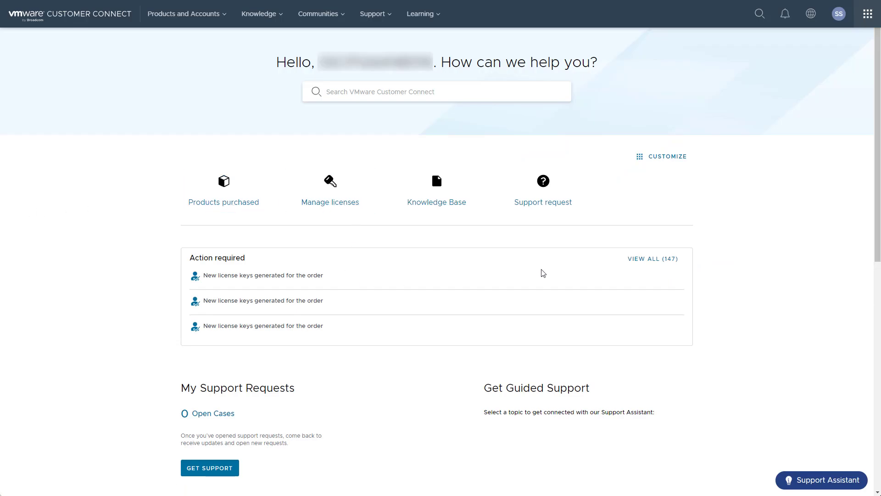
pyautogui.click(648, 263)
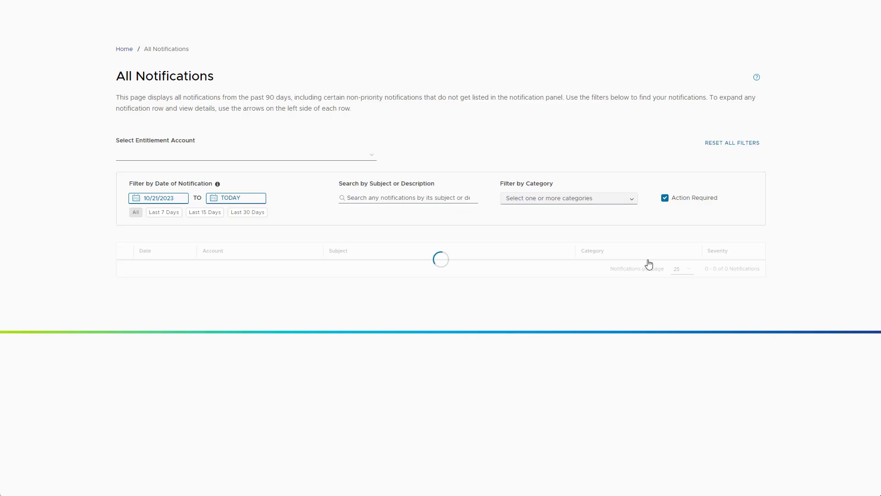
pyautogui.click(159, 201)
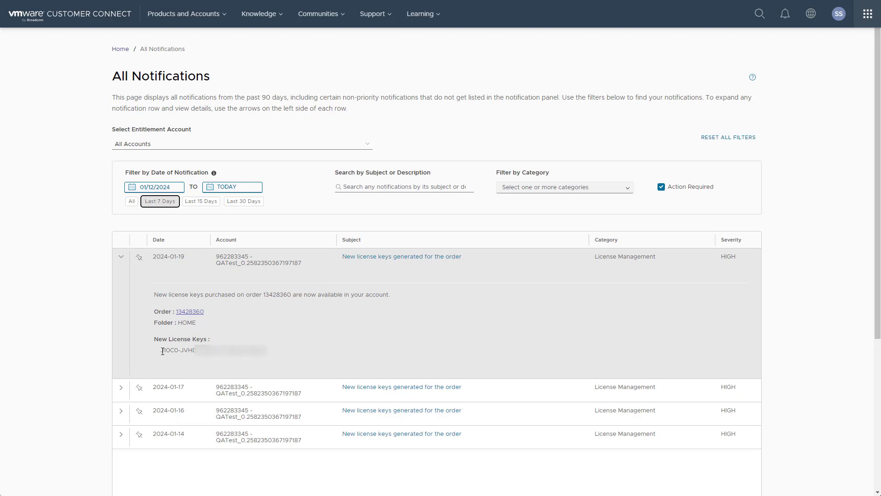
pyautogui.moveTo(162, 351); pyautogui.dragTo(285, 355)
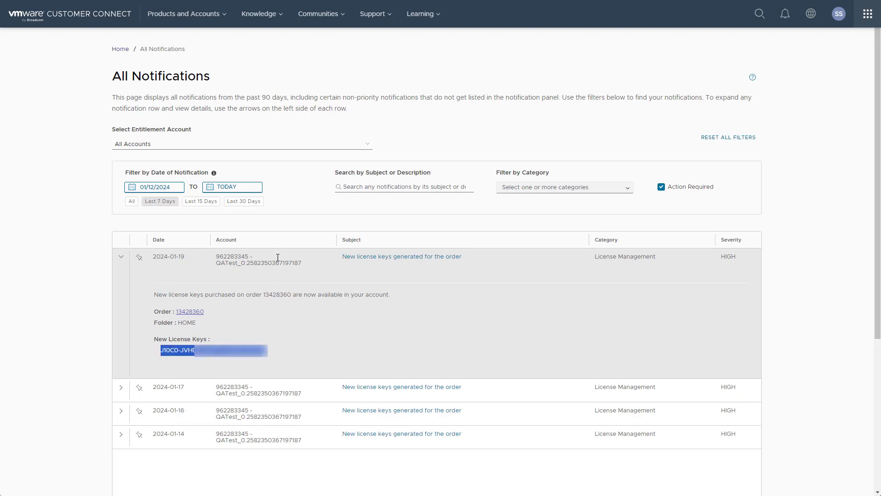
pyautogui.click(221, 18)
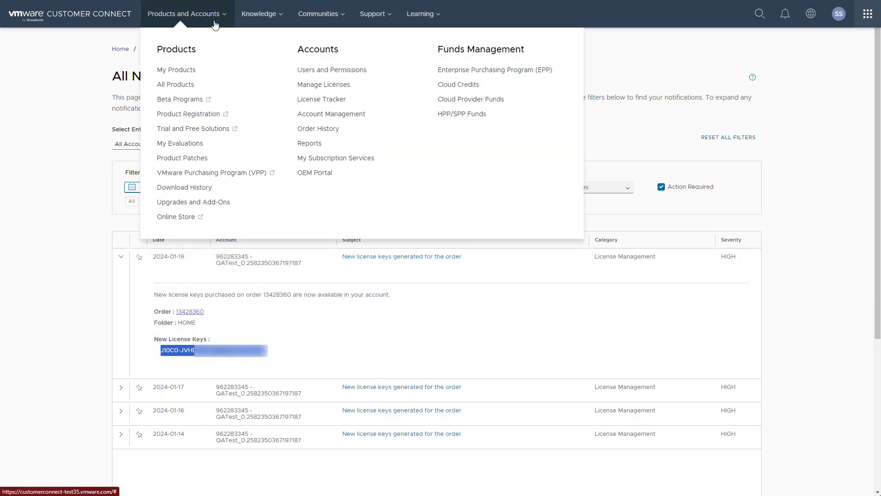
# Step: From the VMware Aria Suite components, download Aria Operations 8.14.1 and accept the General Terms
pyautogui.click(179, 88)
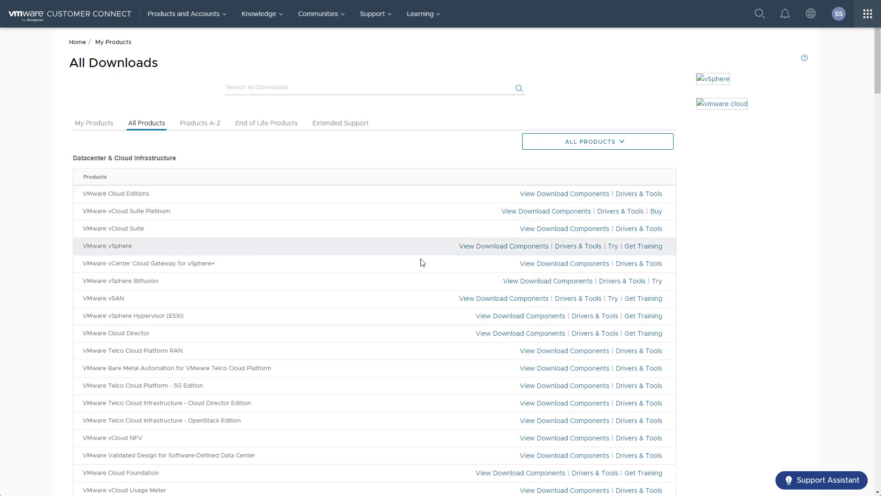
pyautogui.scroll(-5, 696, 287)
pyautogui.scroll(-10, 696, 291)
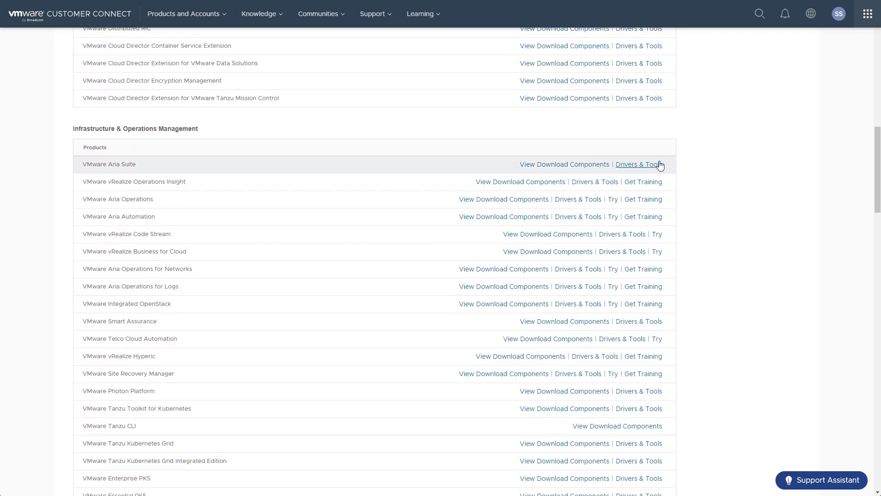
pyautogui.click(572, 171)
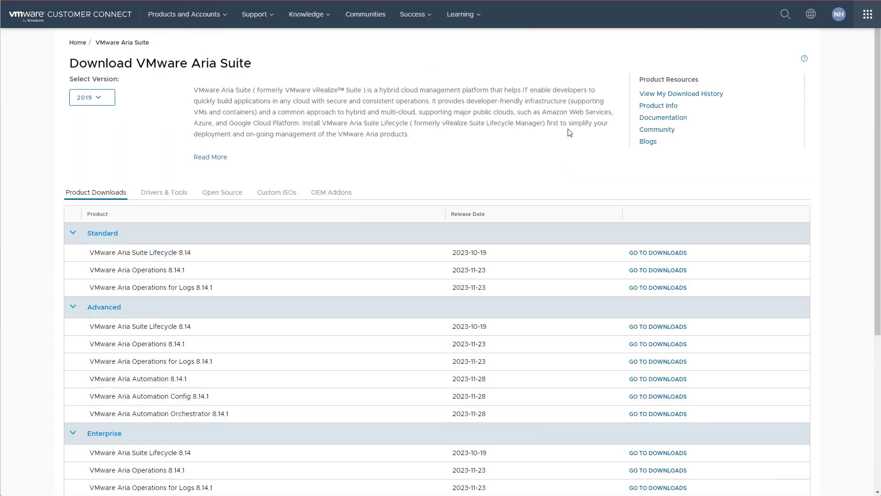
pyautogui.scroll(-2, 665, 254)
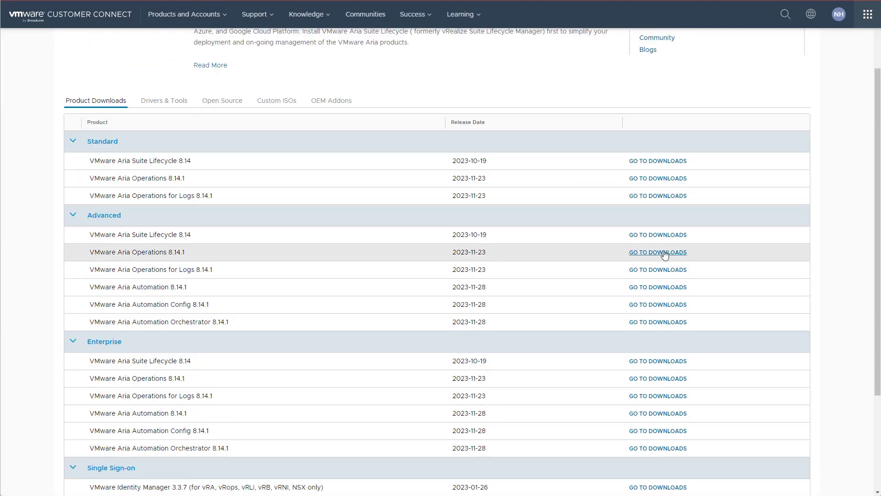
pyautogui.click(665, 254)
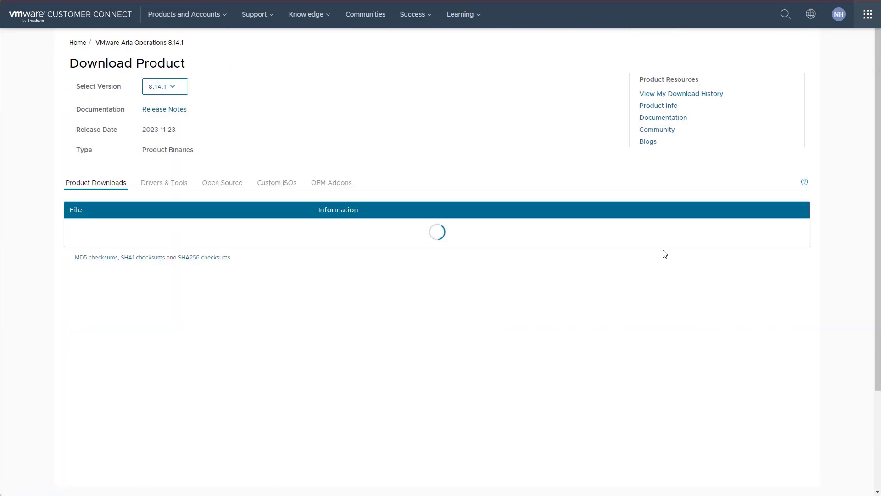
pyautogui.click(746, 271)
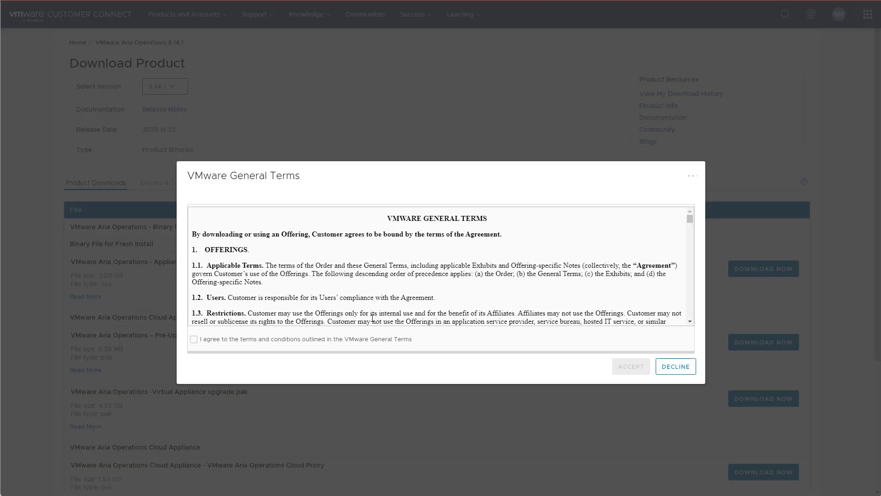
pyautogui.click(194, 339)
pyautogui.click(638, 370)
# Step: Download the Aria Operations for Logs 8.14.1 virtual appliance, accepting the General Terms
pyautogui.hotkey('alt', 'Left')
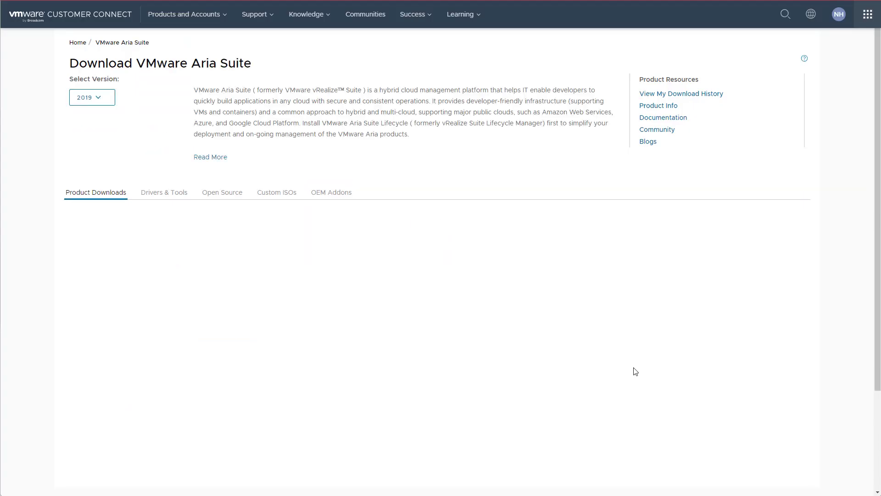
pyautogui.click(670, 368)
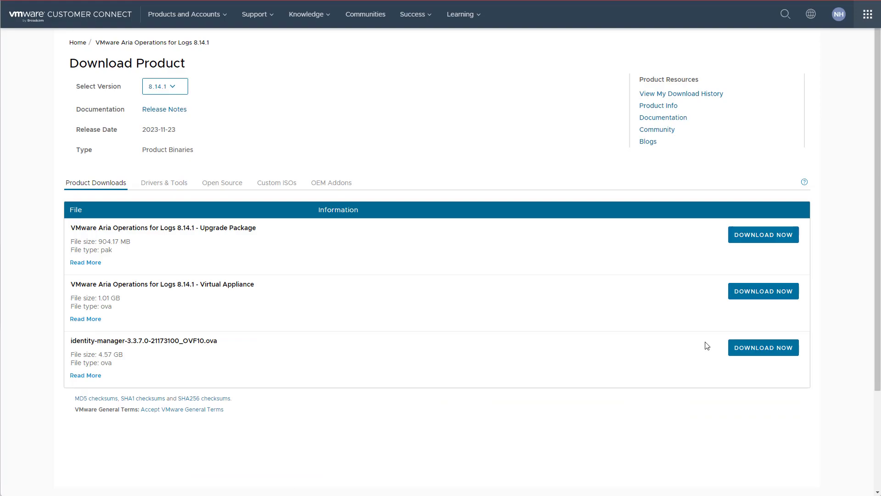
pyautogui.click(763, 291)
pyautogui.click(194, 338)
pyautogui.click(634, 371)
# Step: Download an Aria Automation 8.14.1 file, accepting the General Terms
pyautogui.hotkey('alt', 'Left')
pyautogui.click(661, 380)
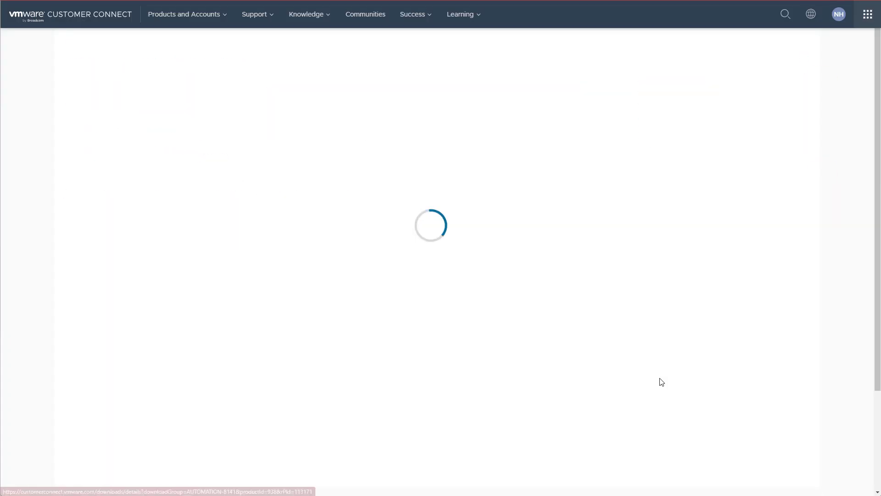
pyautogui.scroll(-1, 734, 381)
pyautogui.click(760, 388)
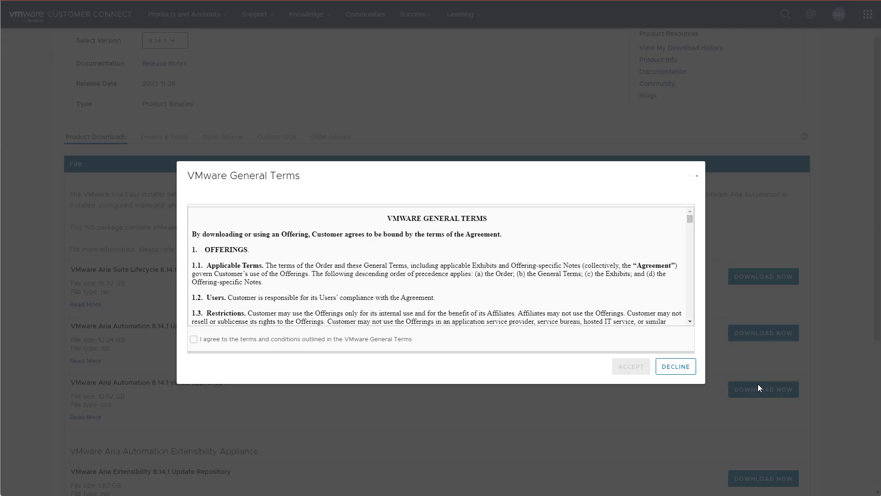
pyautogui.click(194, 338)
pyautogui.click(632, 370)
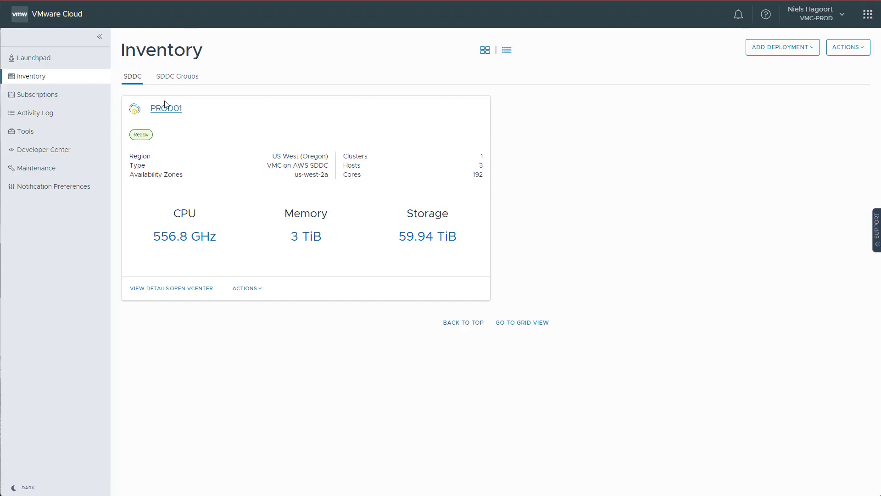
pyautogui.click(164, 112)
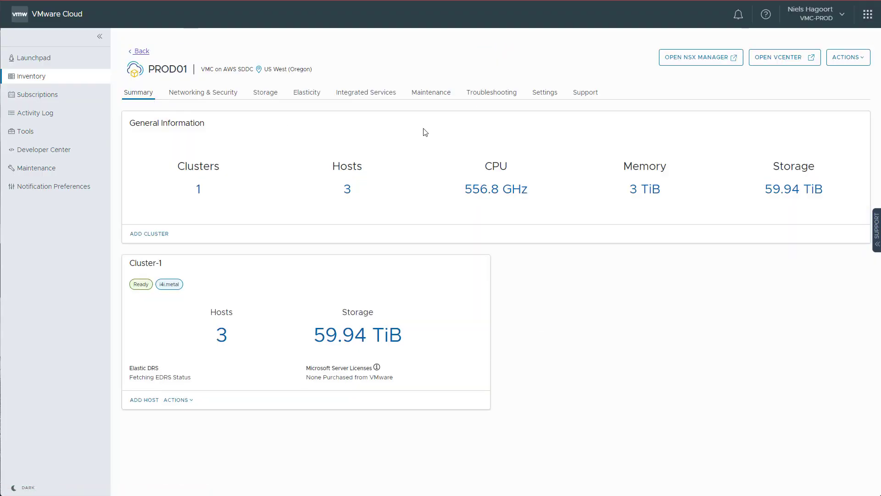
pyautogui.click(783, 55)
pyautogui.click(59, 227)
pyautogui.write('cloudadmin@vmc.local')
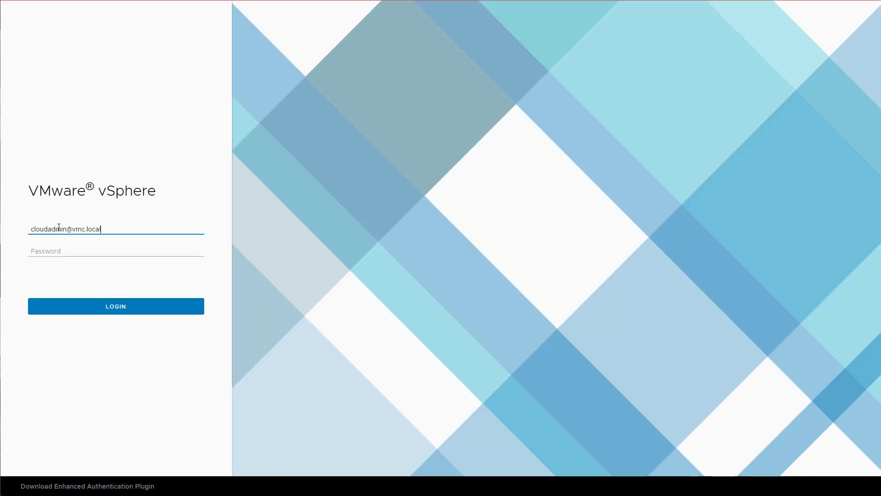
pyautogui.press('Tab')
pyautogui.hotkey('ctrl', 'v')
pyautogui.click(65, 311)
# Step: Start a Deploy OVF Template on Compute-ResourcePool
pyautogui.click(108, 153)
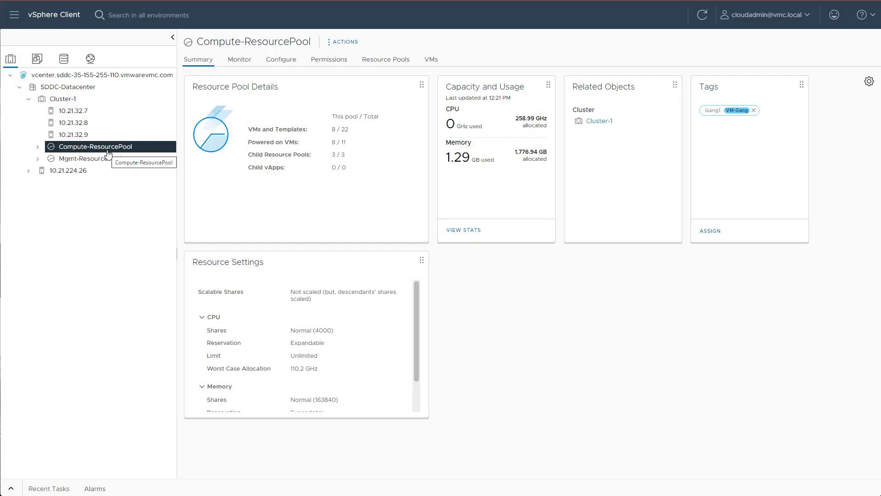
pyautogui.rightClick(121, 149)
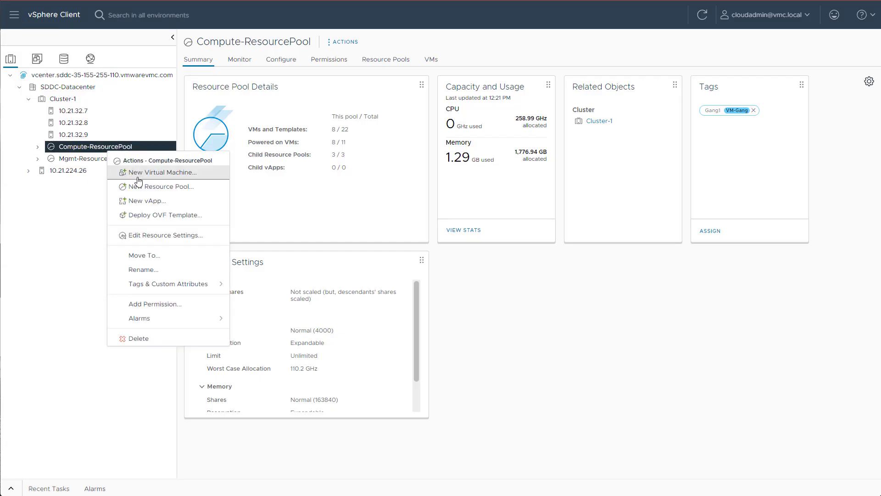
pyautogui.click(148, 215)
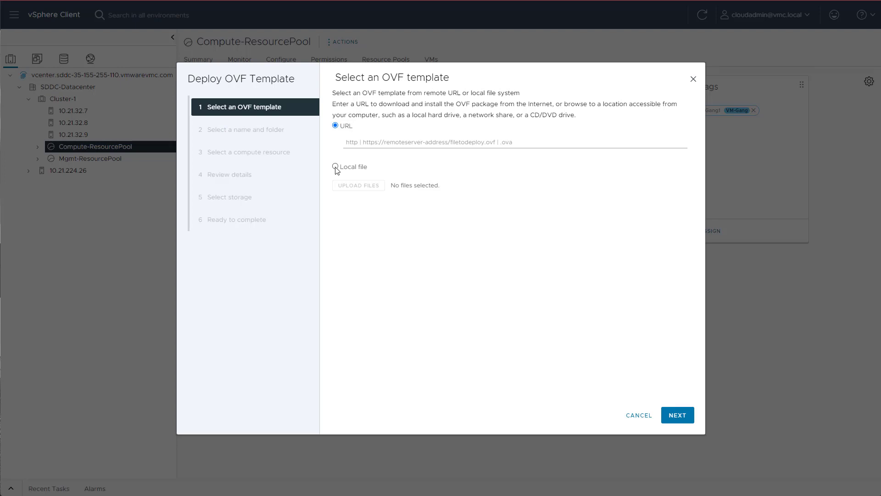
# Step: Choose the local vRealize Operations Manager appliance .ova as the template
pyautogui.click(336, 167)
pyautogui.click(357, 201)
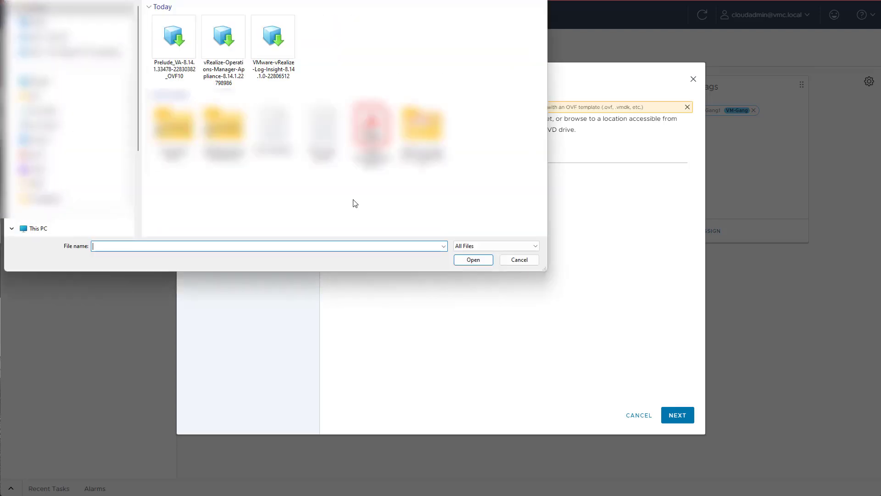
pyautogui.click(224, 38)
pyautogui.click(473, 259)
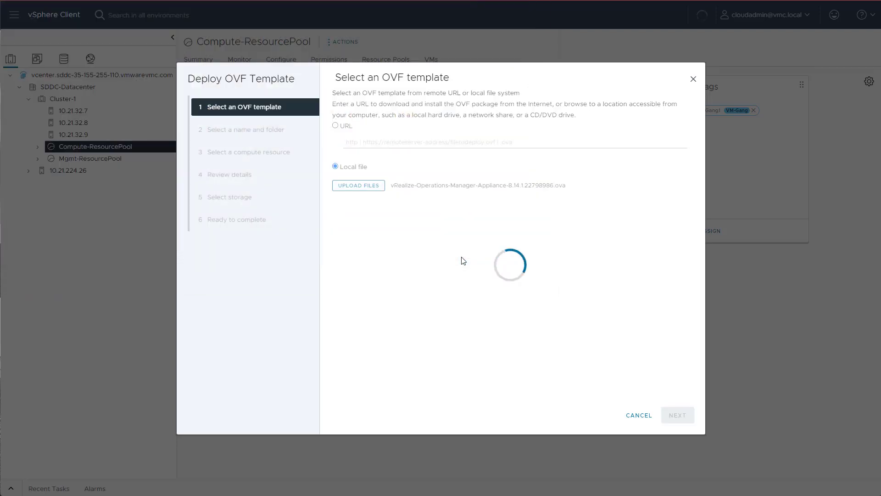
pyautogui.click(675, 419)
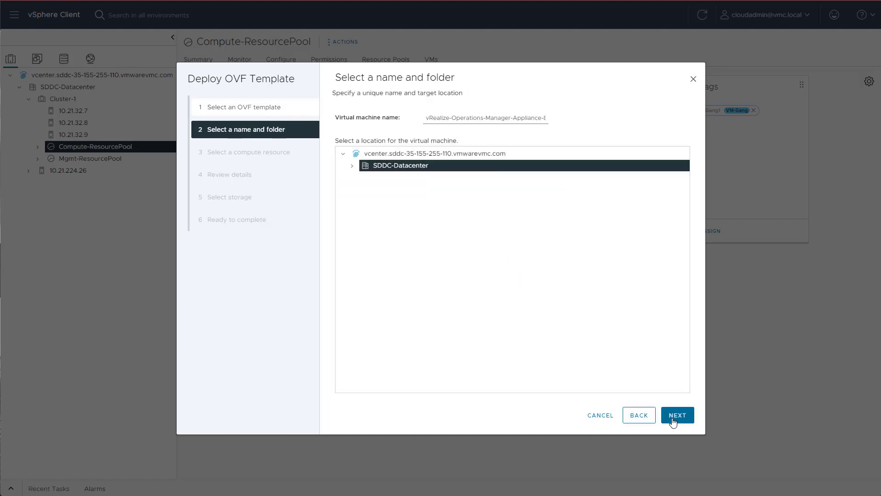
# Step: Name the VM aria-operations and place it in the Workloads folder of SDDC-Datacenter
pyautogui.moveTo(517, 119); pyautogui.dragTo(388, 119)
pyautogui.click(521, 119)
pyautogui.write('aria-operations')
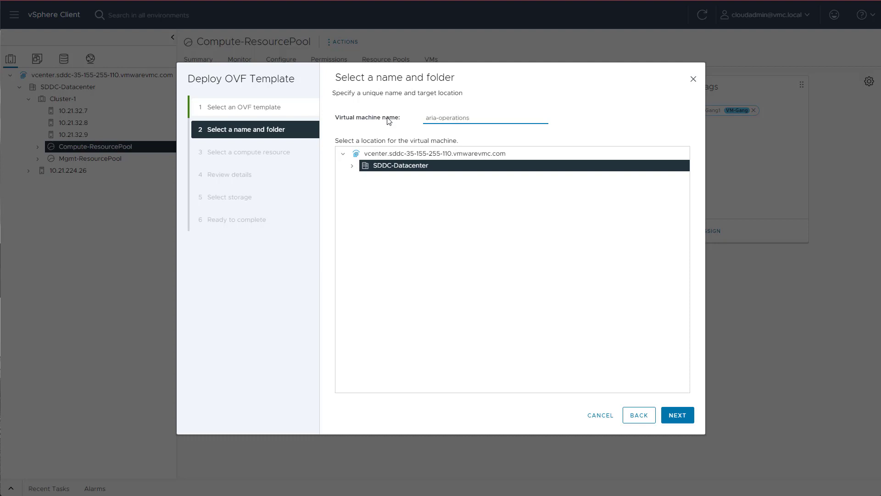
pyautogui.click(352, 165)
pyautogui.click(400, 224)
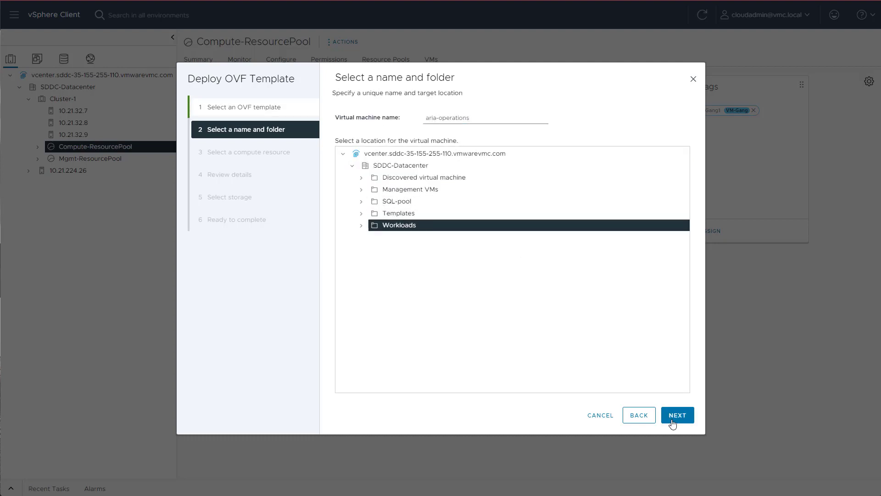
pyautogui.click(679, 416)
# Step: Accept the license agreements and pick the Medium deployment configuration
pyautogui.click(678, 416)
pyautogui.click(678, 415)
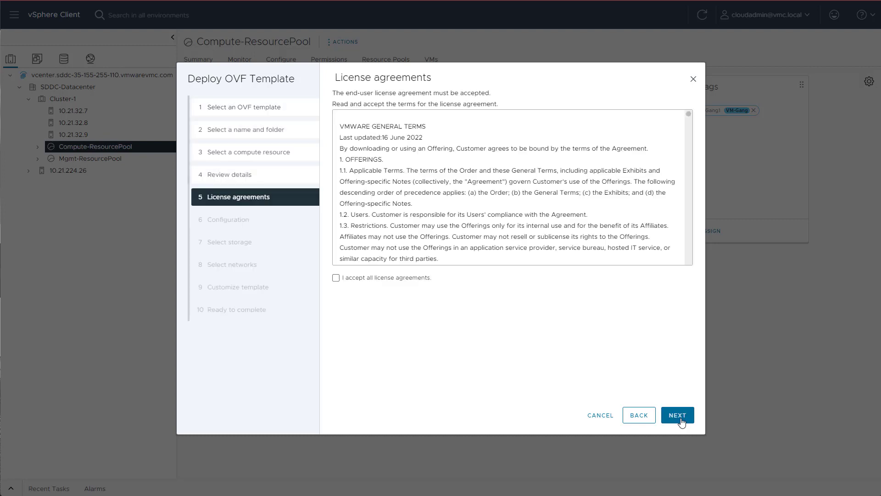
pyautogui.click(336, 278)
pyautogui.click(677, 416)
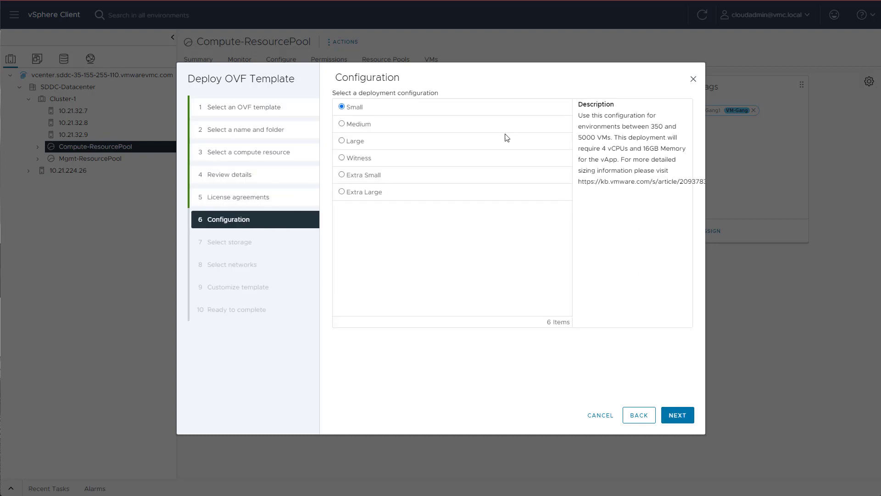
pyautogui.click(341, 124)
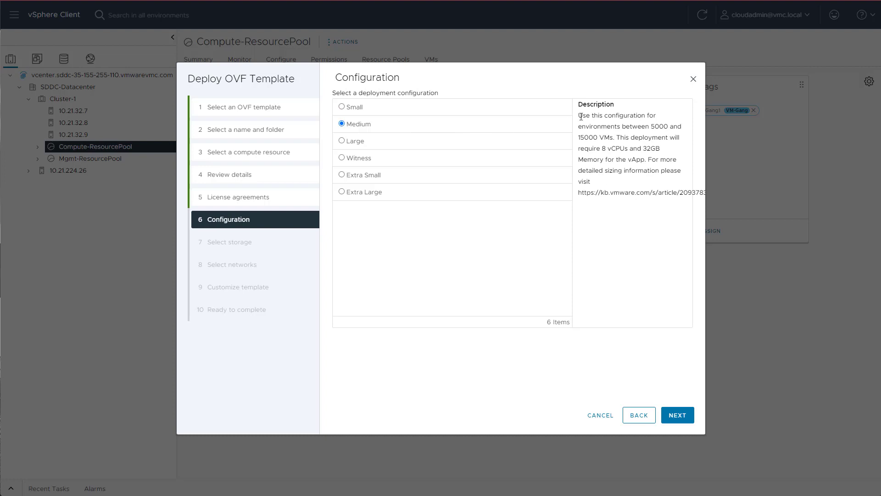
pyautogui.click(678, 415)
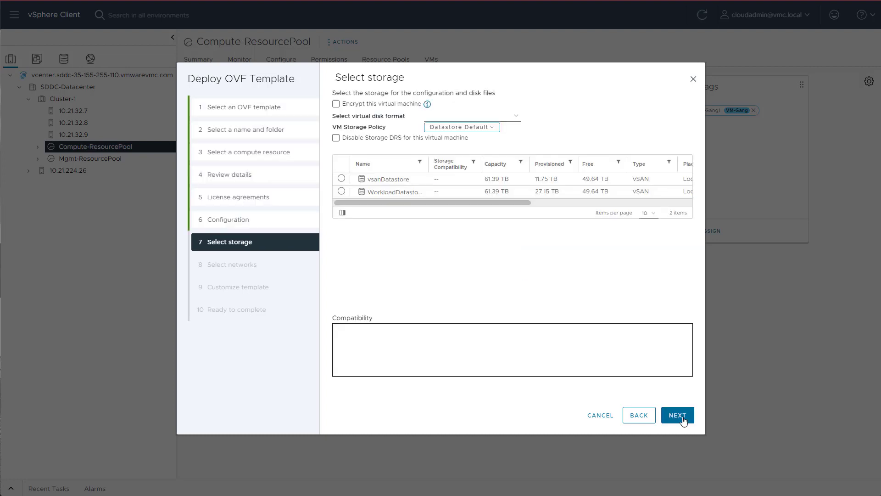
# Step: Store the VM on WorkloadDatastore and map it to the seg-172.16.200.0-w01 network
pyautogui.click(341, 191)
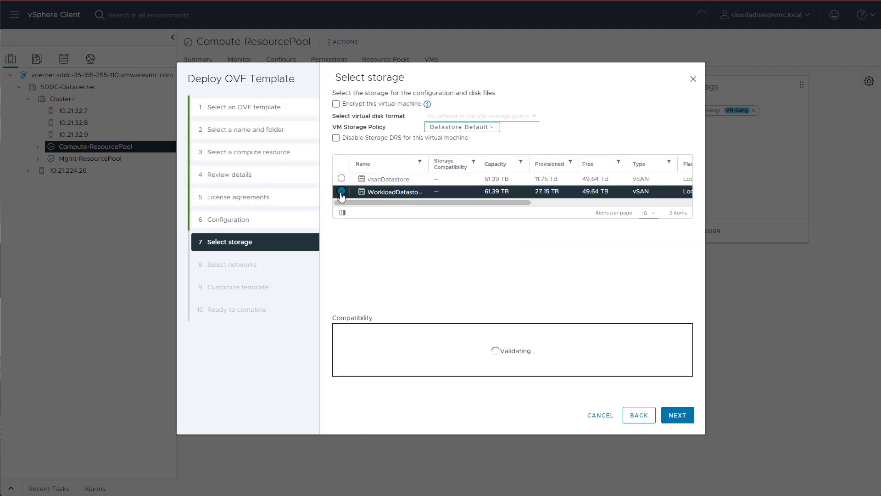
pyautogui.click(678, 415)
pyautogui.click(569, 137)
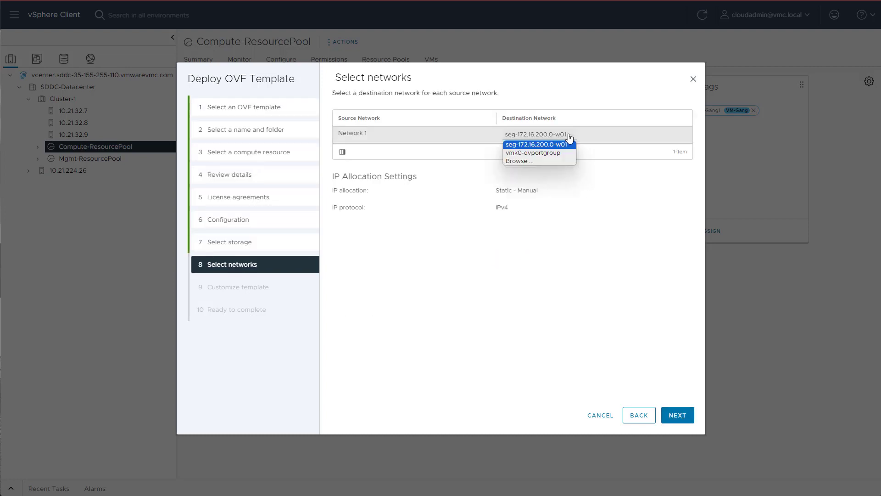
pyautogui.click(555, 162)
pyautogui.moveTo(555, 233); pyautogui.dragTo(555, 214)
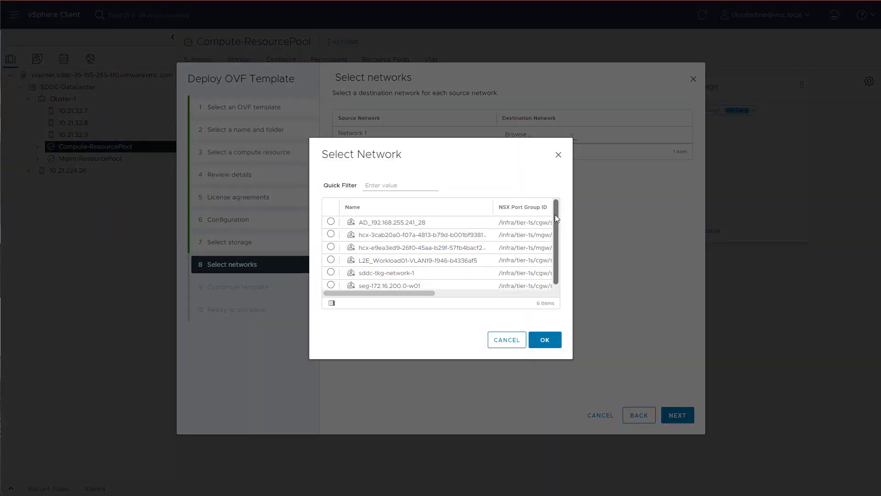
pyautogui.click(407, 282)
pyautogui.click(330, 283)
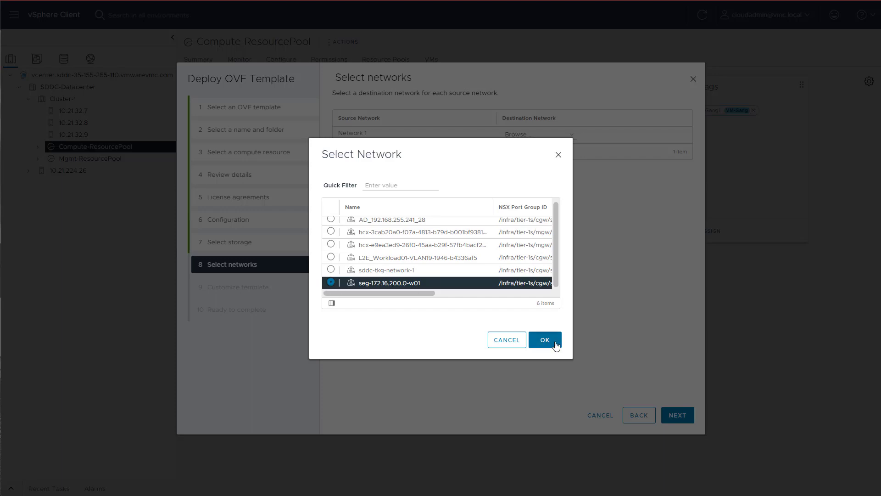
pyautogui.click(556, 339)
# Step: Keep the default template customization and finish the deployment
pyautogui.click(678, 415)
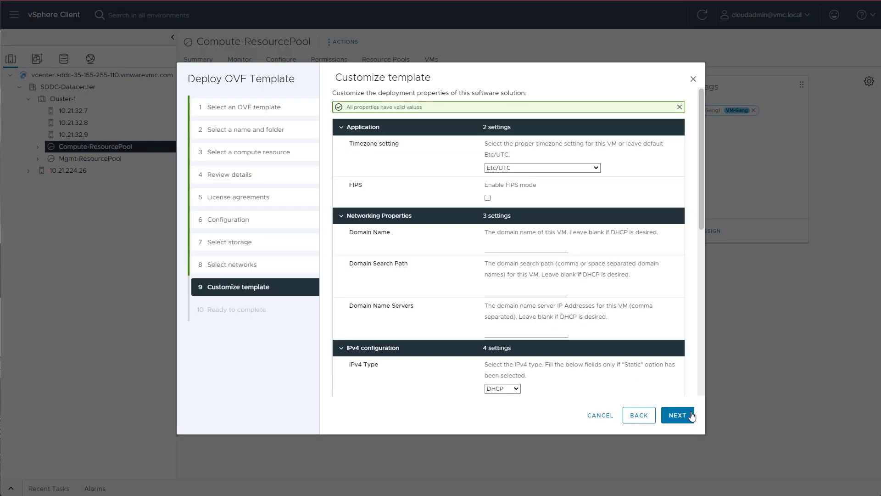
pyautogui.scroll(-2, 547, 275)
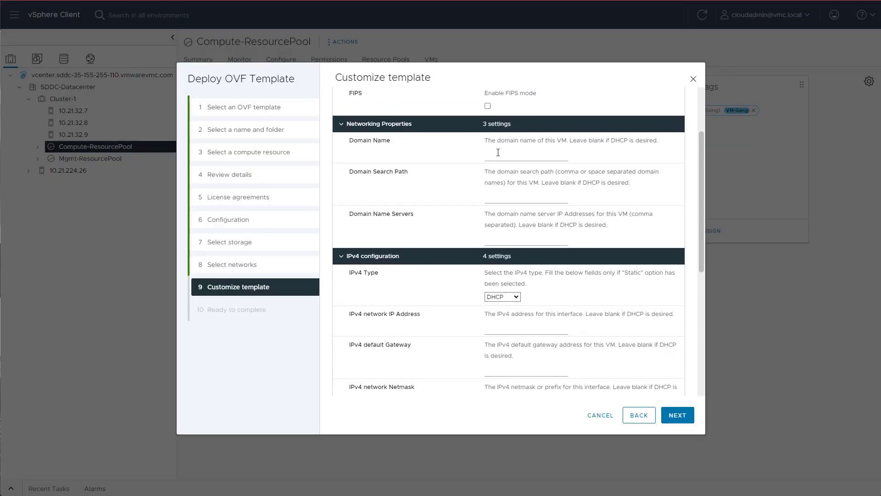
pyautogui.scroll(-2, 496, 232)
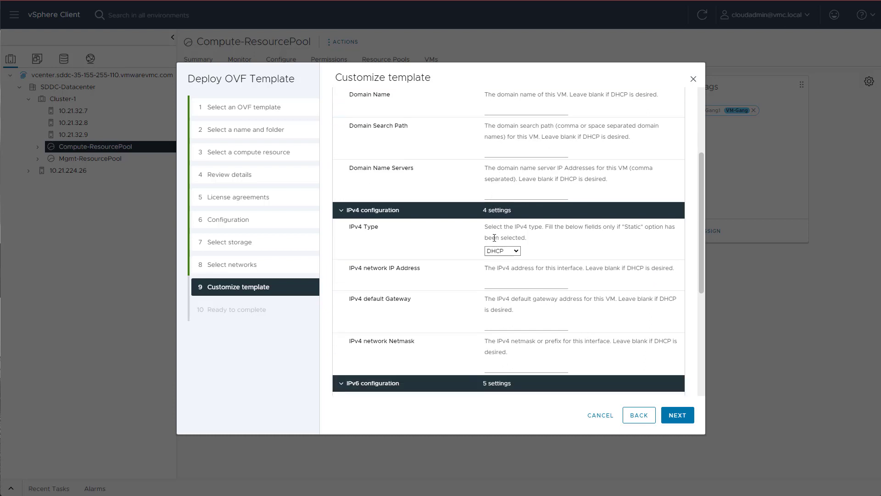
pyautogui.scroll(-4, 644, 251)
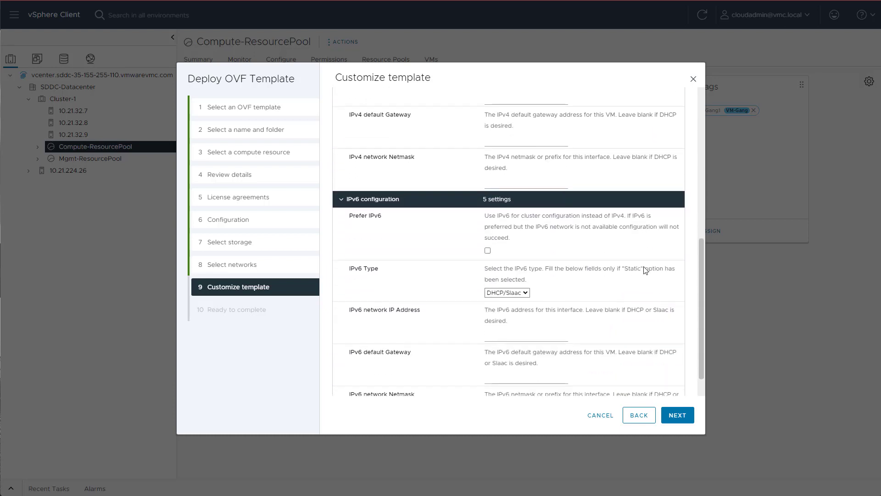
pyautogui.click(679, 415)
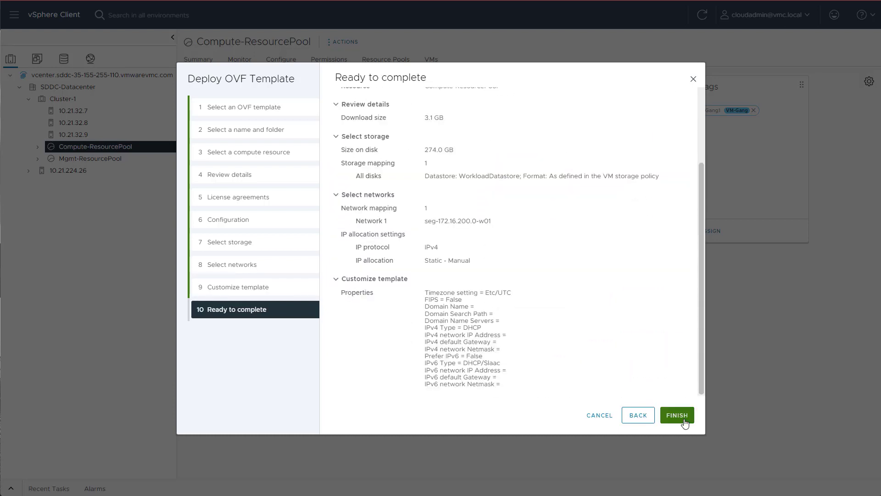
pyautogui.click(684, 420)
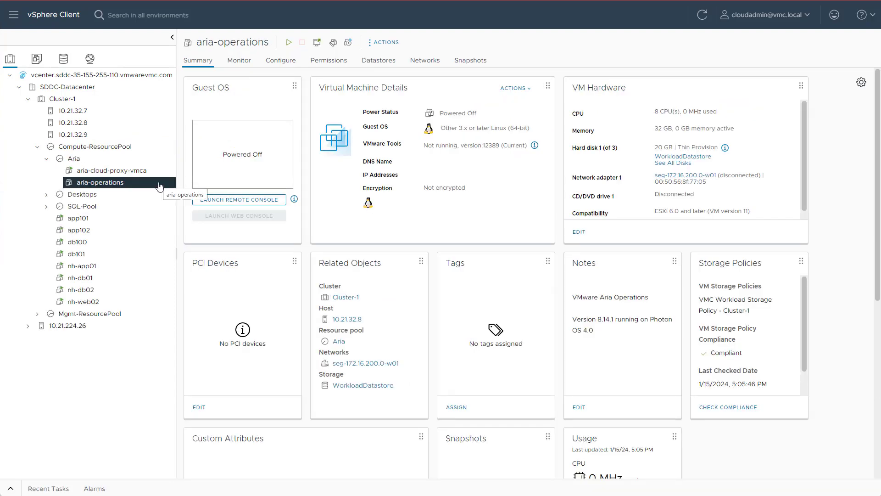
# Step: Power on the aria-operations virtual machine from its inventory actions
pyautogui.rightClick(158, 183)
pyautogui.click(312, 134)
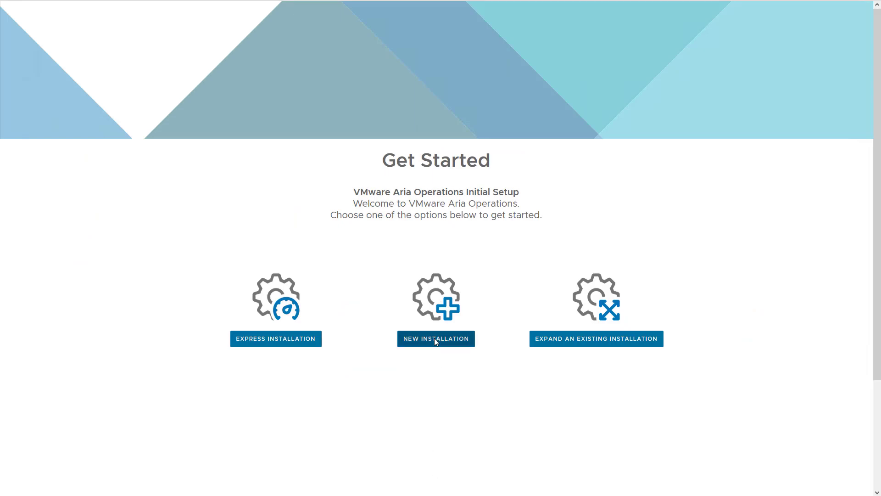
# Step: Start a new installation, set and confirm the admin password, and keep default certificates
pyautogui.click(411, 342)
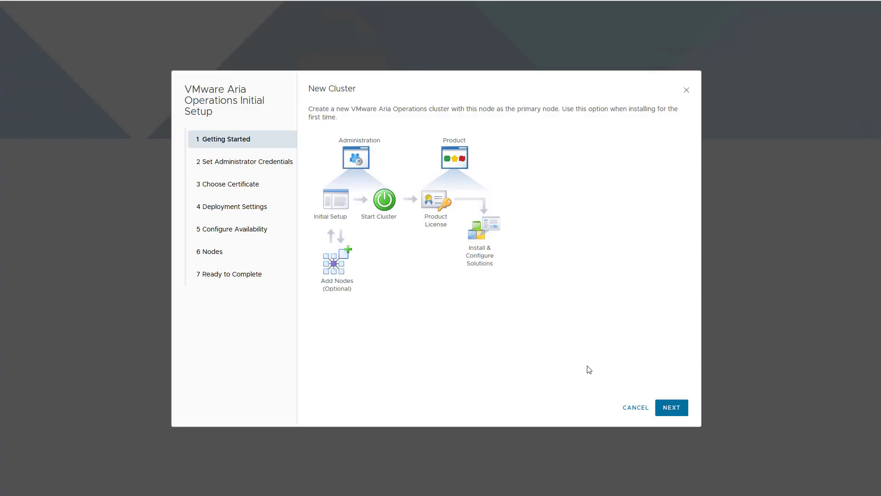
pyautogui.click(677, 412)
pyautogui.click(449, 148)
pyautogui.write('VM')
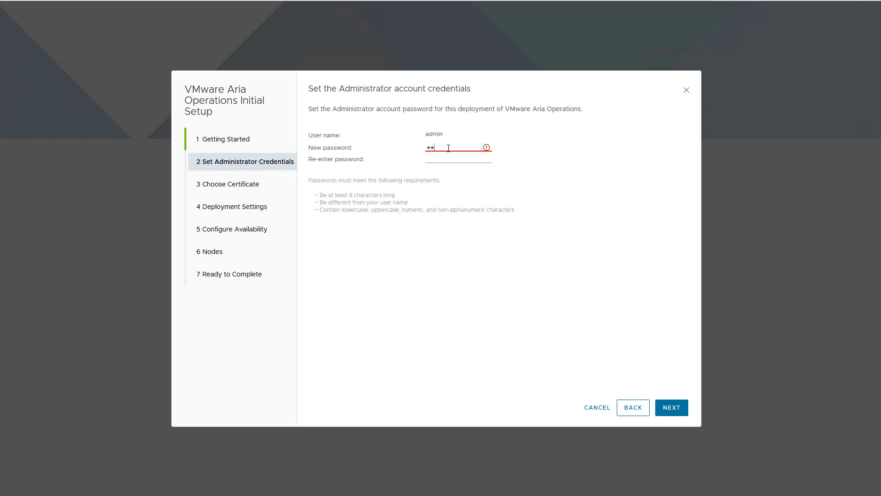
pyautogui.press('Tab')
pyautogui.write('•••••••••')
pyautogui.click(672, 408)
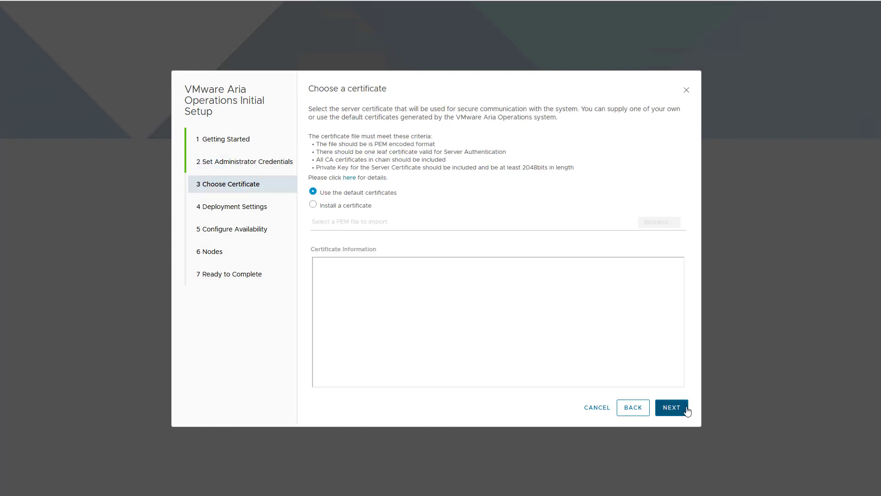
pyautogui.click(687, 408)
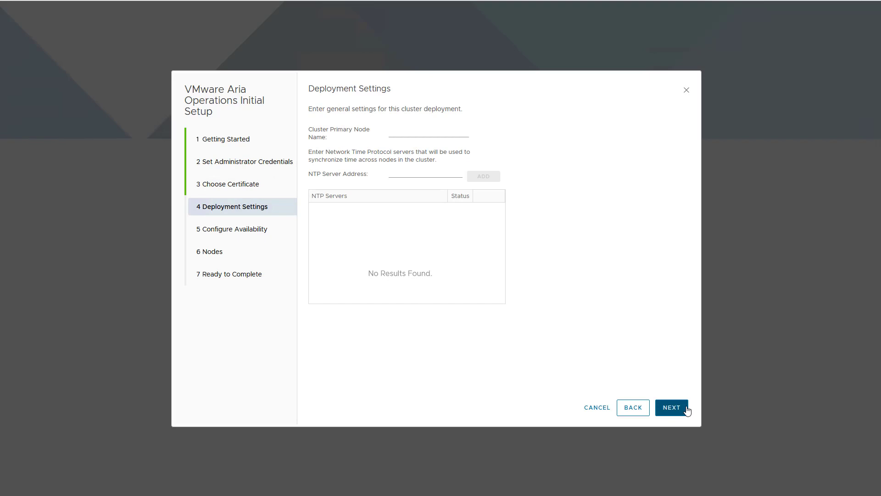
# Step: Name the cluster primary node and leave High Availability mode turned off
pyautogui.click(391, 132)
pyautogui.write('vmc-a-ariaops')
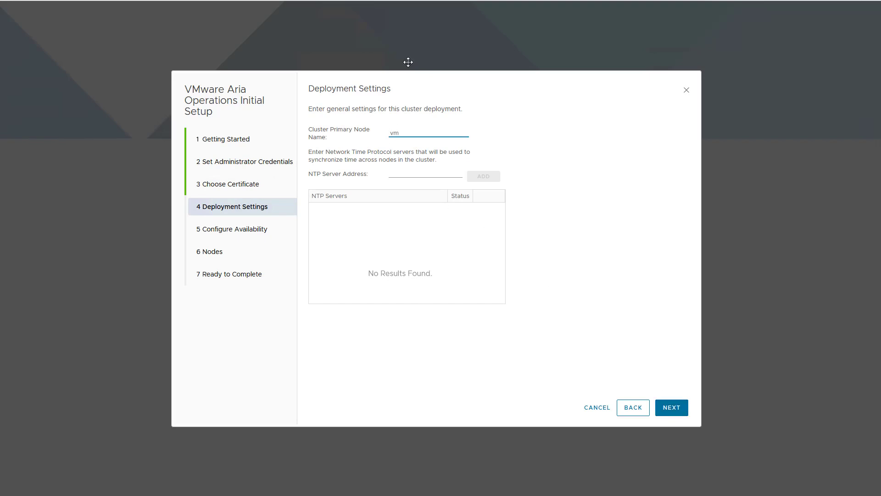
pyautogui.click(671, 409)
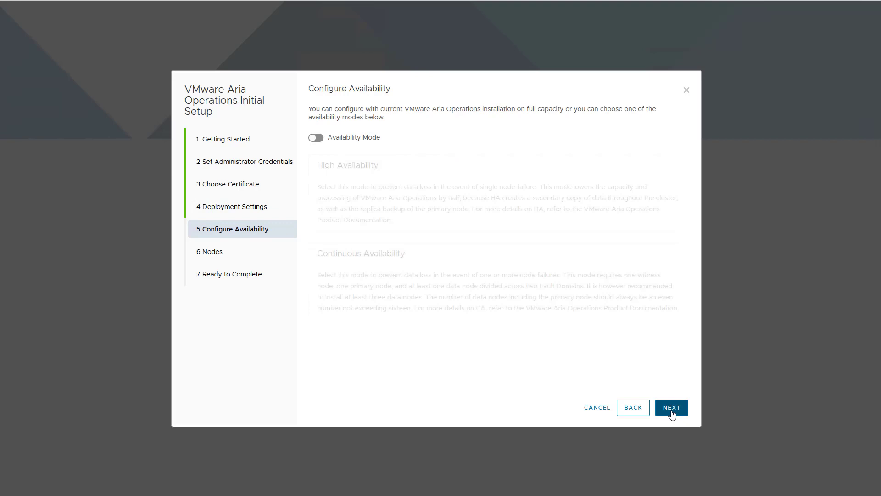
pyautogui.click(315, 137)
pyautogui.click(399, 205)
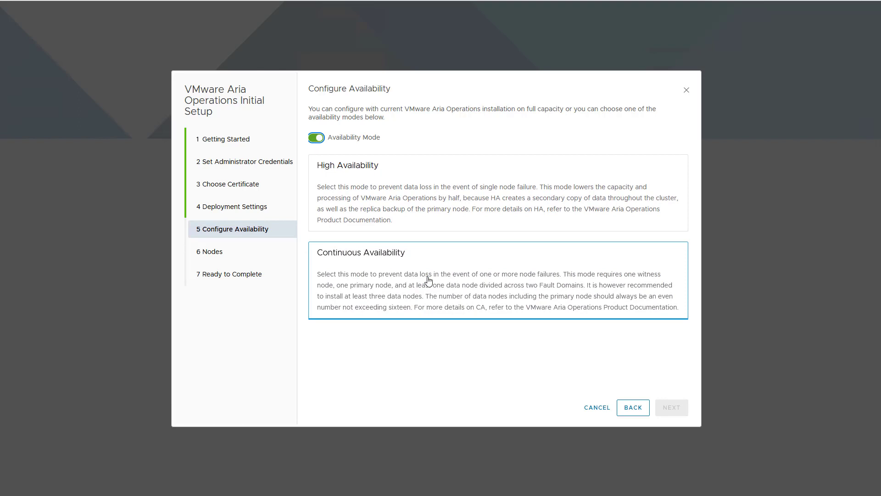
pyautogui.click(315, 139)
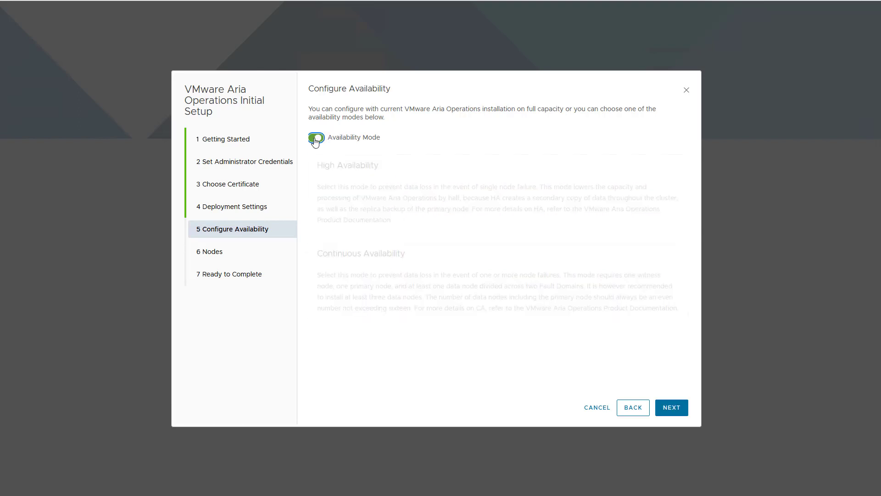
pyautogui.click(681, 413)
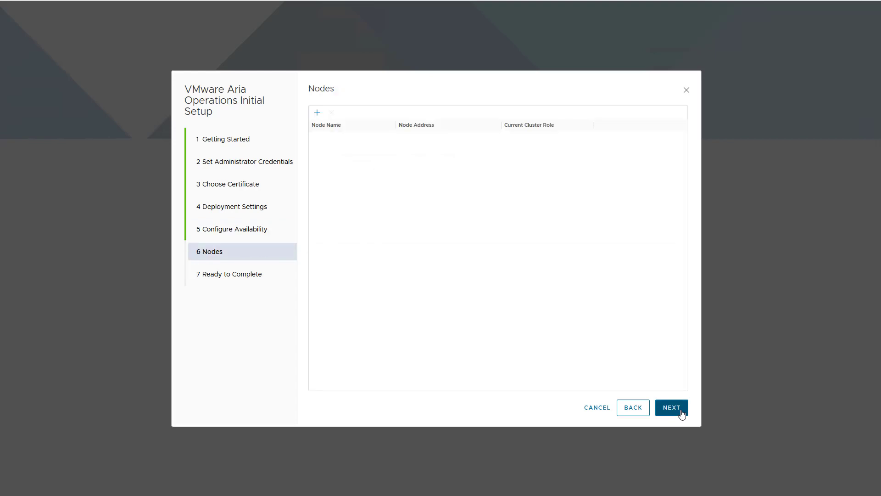
# Step: Skip adding extra nodes and finish the setup to start the cluster
pyautogui.click(317, 114)
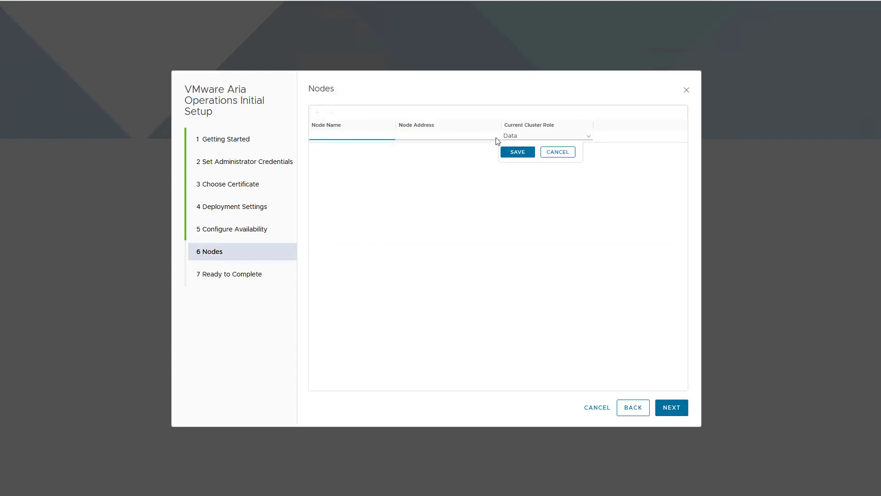
pyautogui.press('Escape')
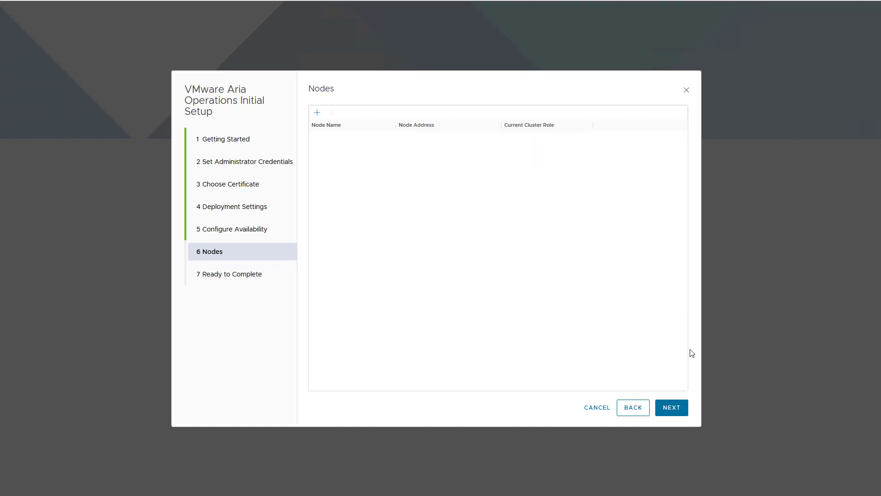
pyautogui.click(671, 408)
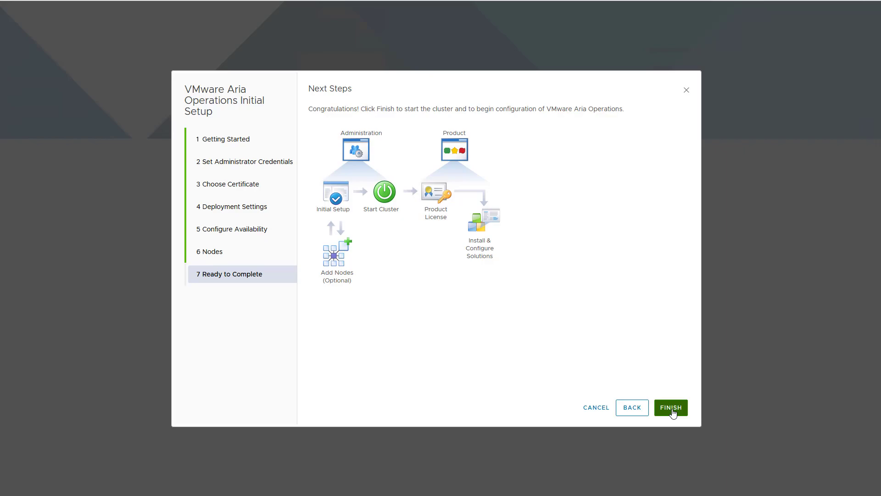
pyautogui.click(671, 408)
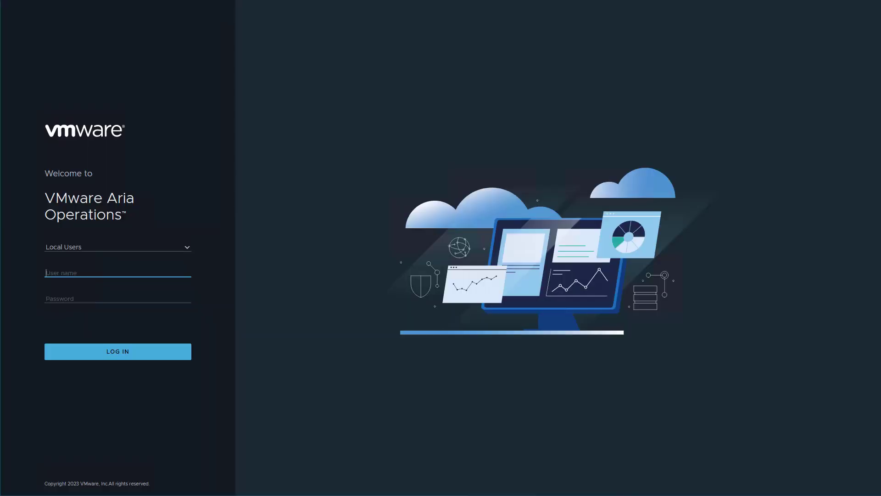
# Step: Sign in as admin with the admin password and dismiss the What's New overview
pyautogui.write('admin')
pyautogui.press('Tab')
pyautogui.write('VMware1!')
pyautogui.press('Return')
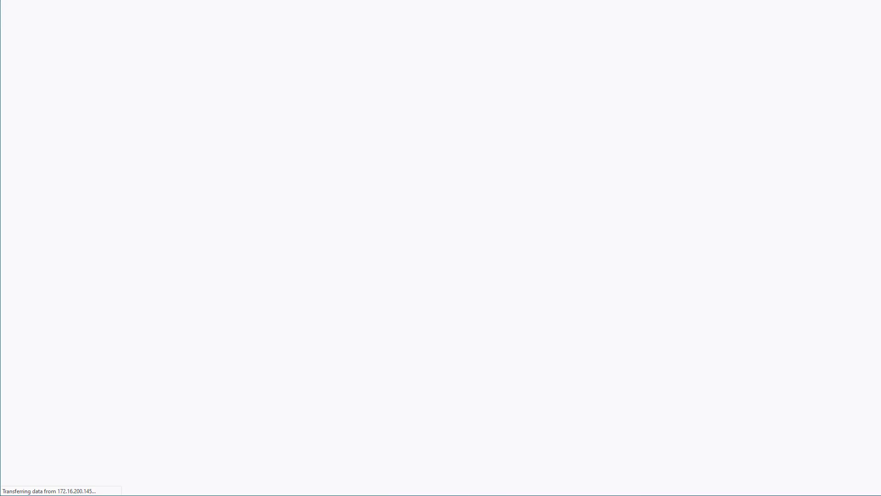
pyautogui.click(612, 24)
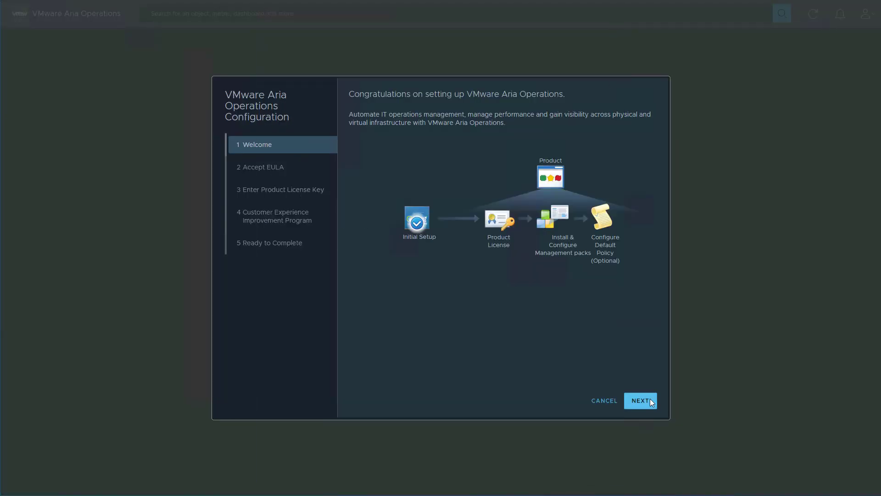
# Step: Accept the EULA, paste and validate the product license key, and finish configuration
pyautogui.click(650, 399)
pyautogui.click(358, 350)
pyautogui.click(637, 403)
pyautogui.click(367, 156)
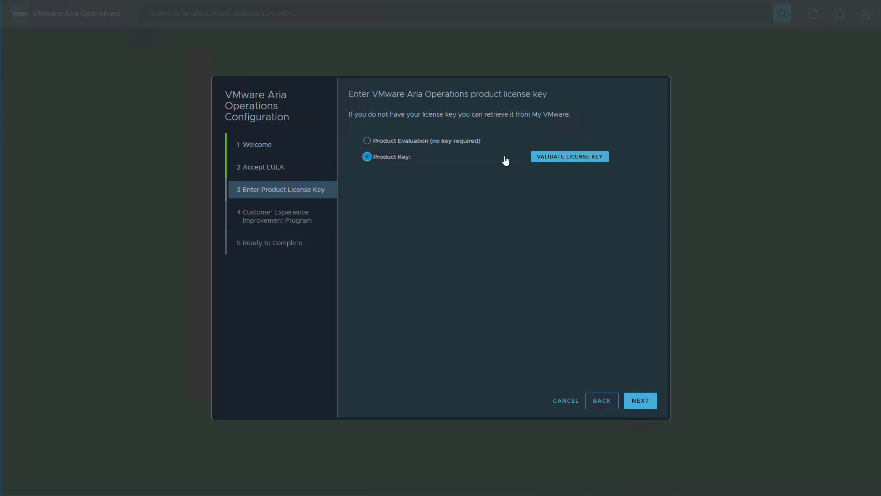
pyautogui.click(441, 157)
pyautogui.hotkey('ctrl', 'v')
pyautogui.click(572, 157)
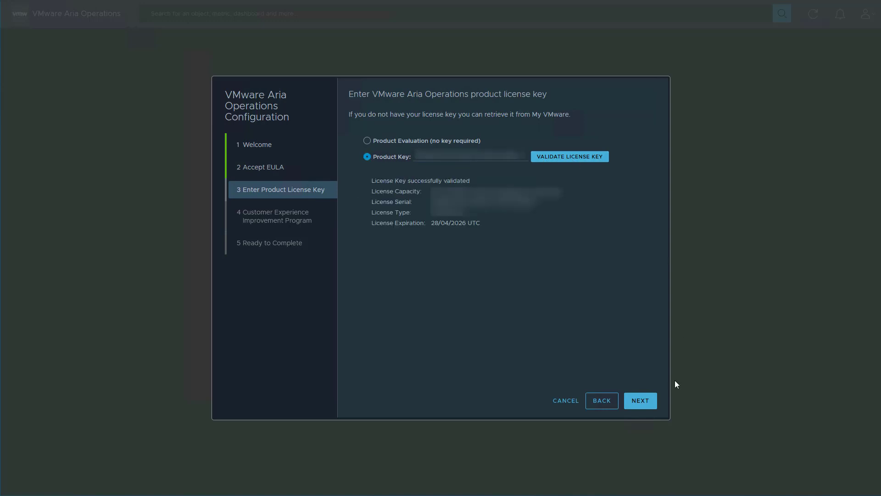
pyautogui.click(641, 404)
pyautogui.click(640, 404)
pyautogui.click(640, 403)
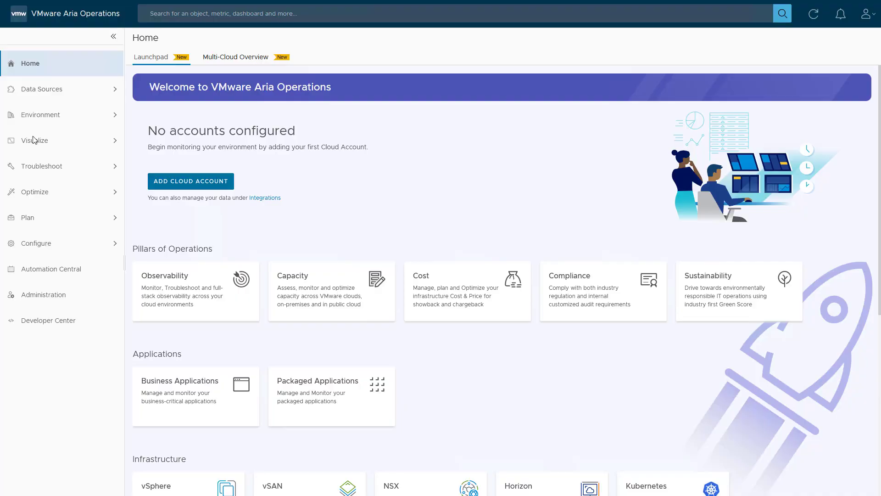
# Step: Add a VMware Cloud on AWS cloud account named SDDC PROD01
pyautogui.click(212, 181)
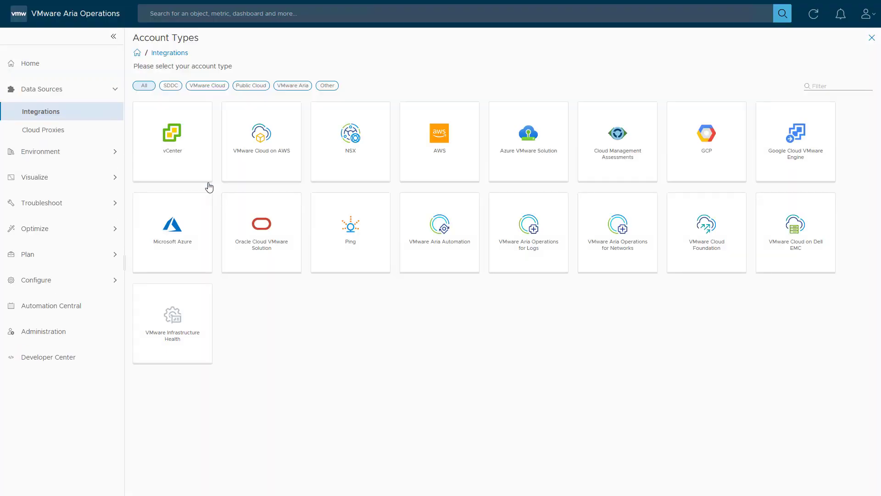
pyautogui.click(264, 172)
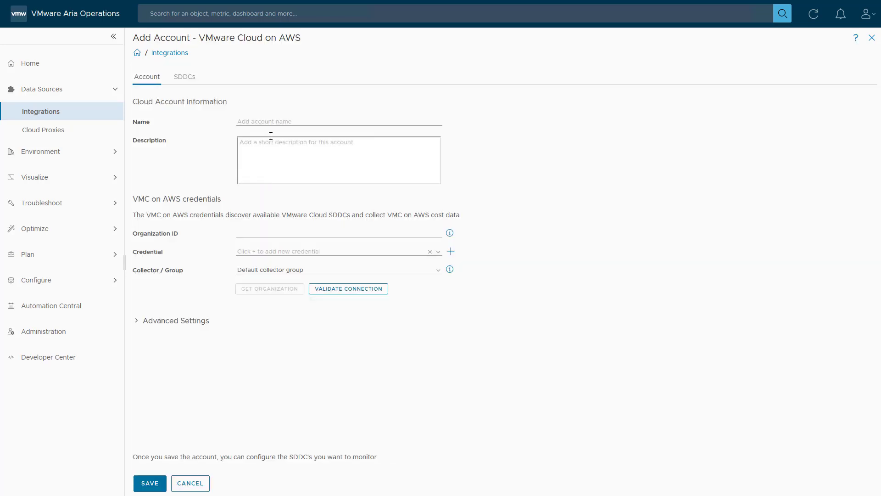
pyautogui.click(271, 121)
pyautogui.write('SDDC PROD01')
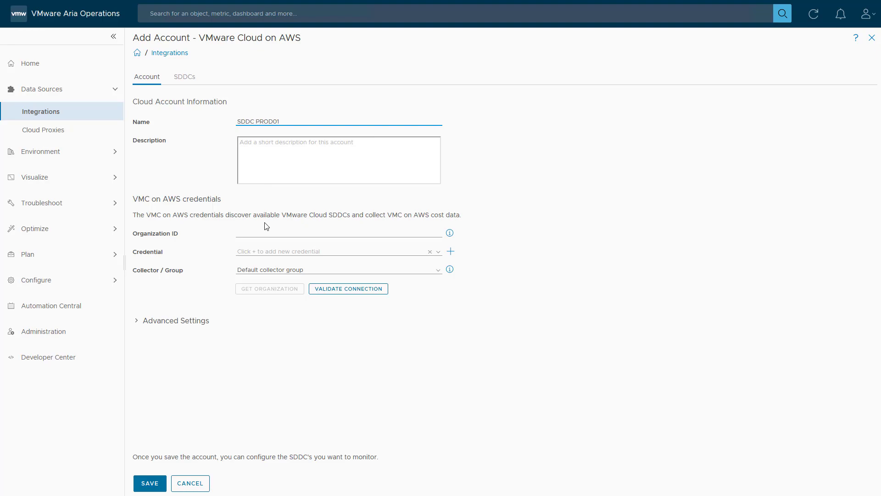
pyautogui.click(264, 233)
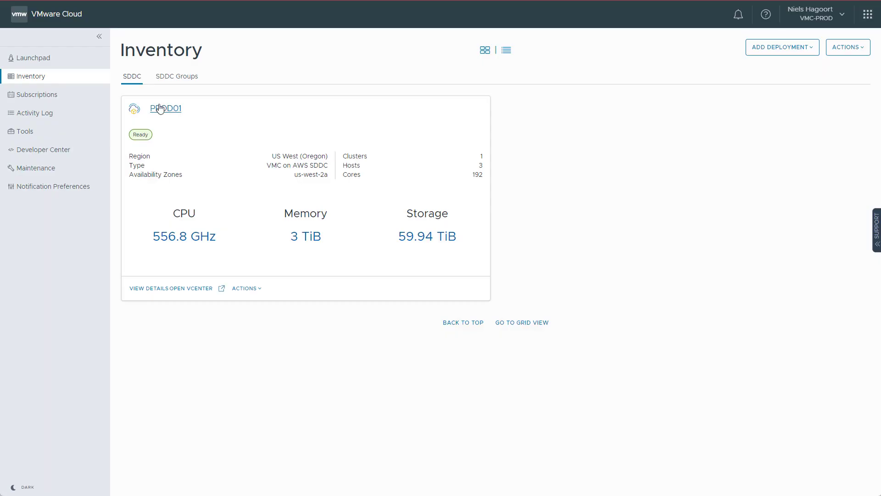
# Step: Copy the Org ID from the PROD01 SDDC Support tab into the organization ID field
pyautogui.click(165, 106)
pyautogui.click(585, 93)
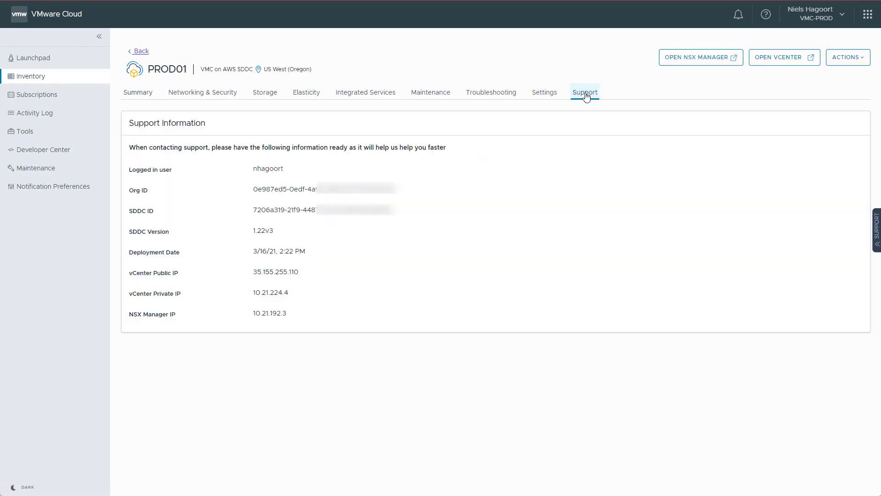
pyautogui.moveTo(401, 192); pyautogui.dragTo(245, 193)
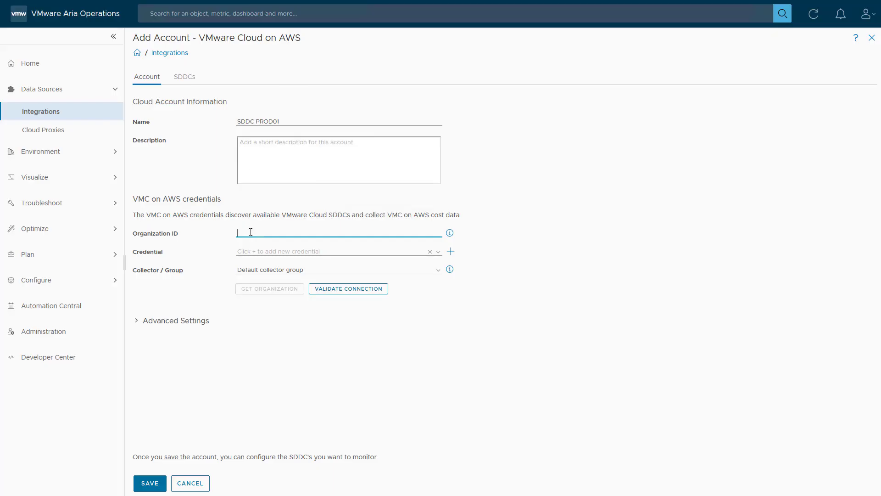
pyautogui.hotkey('ctrl', 'v')
# Step: Start a new credential and view the CSP refresh token help
pyautogui.click(290, 252)
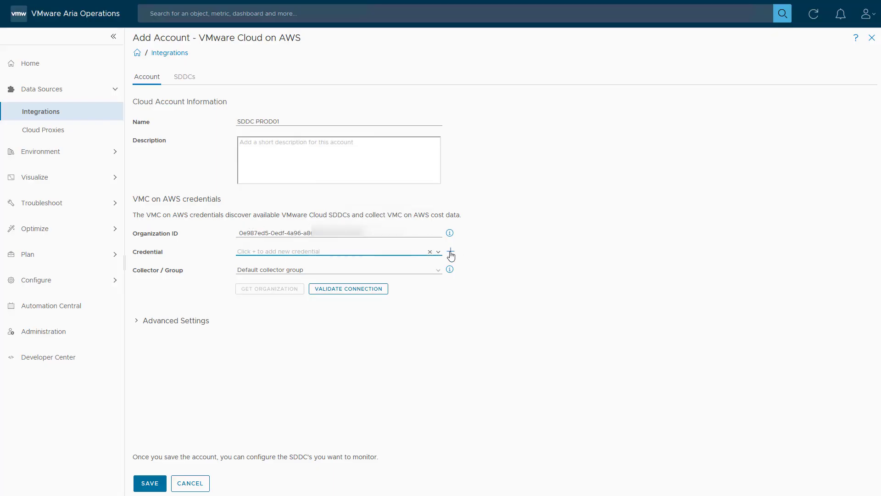
pyautogui.click(450, 251)
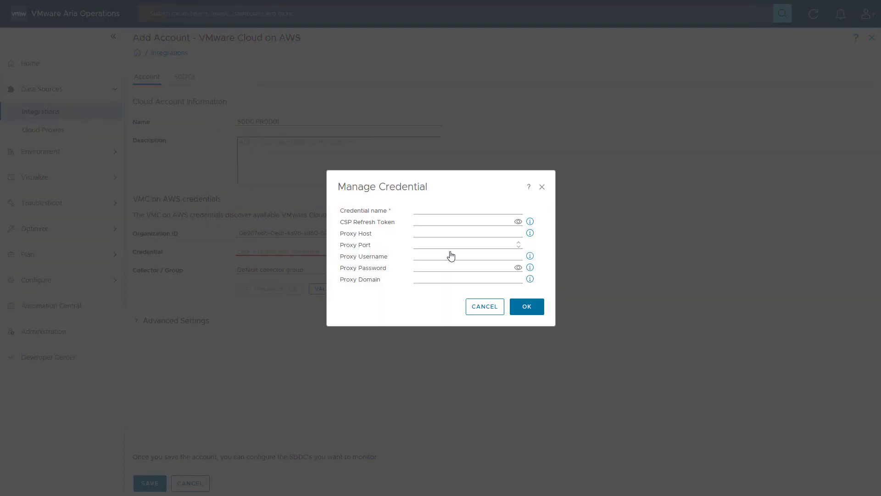
pyautogui.click(497, 211)
pyautogui.click(531, 221)
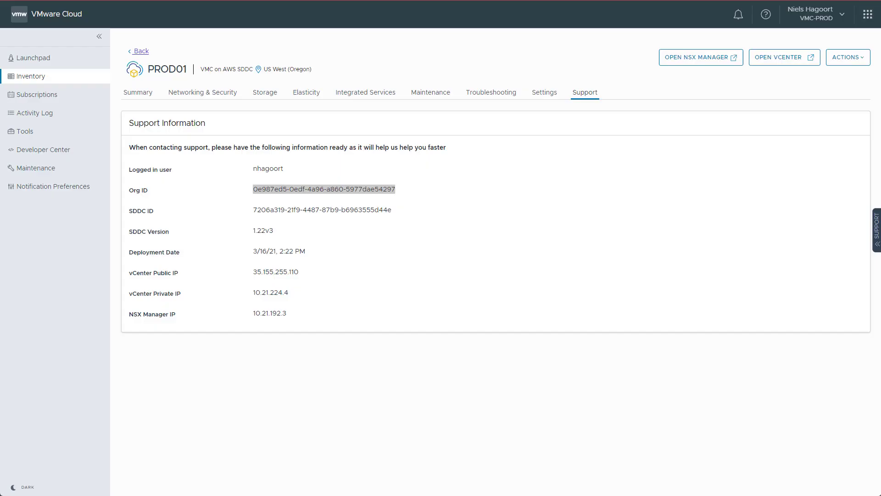
# Step: Begin a new API token named AriaOpsSelfDeploy with lifetime set to 12
pyautogui.click(840, 16)
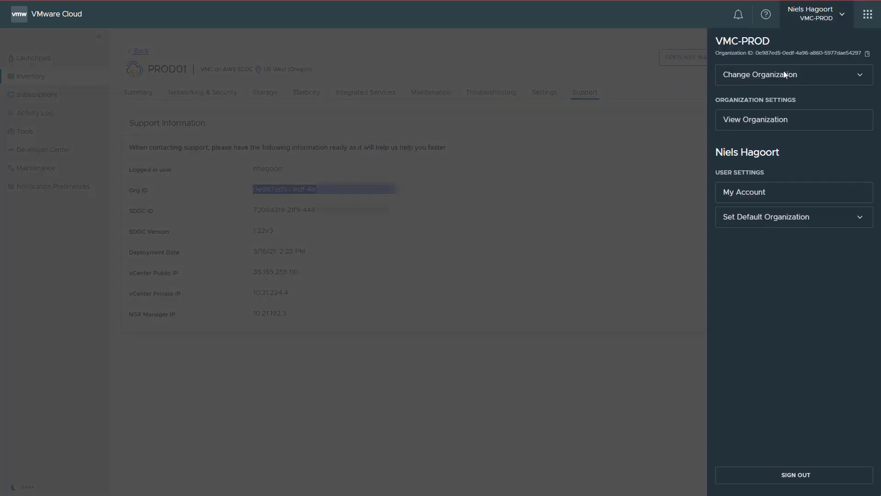
pyautogui.click(745, 200)
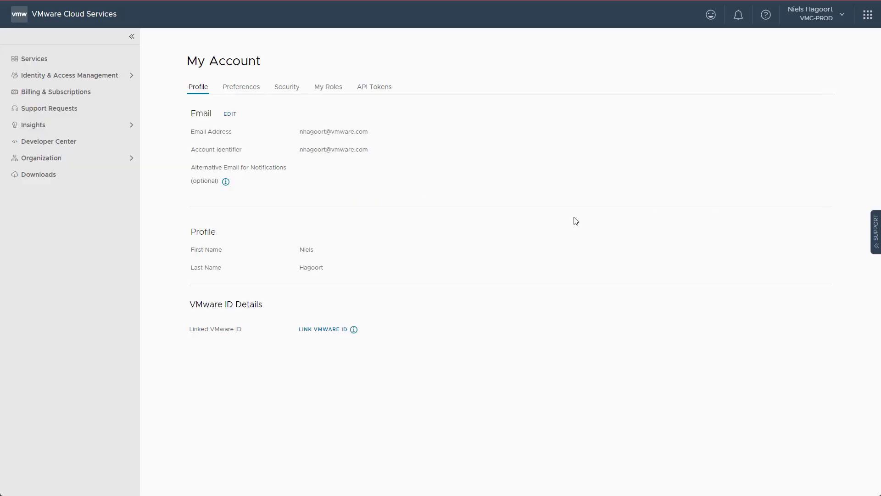
pyautogui.click(371, 88)
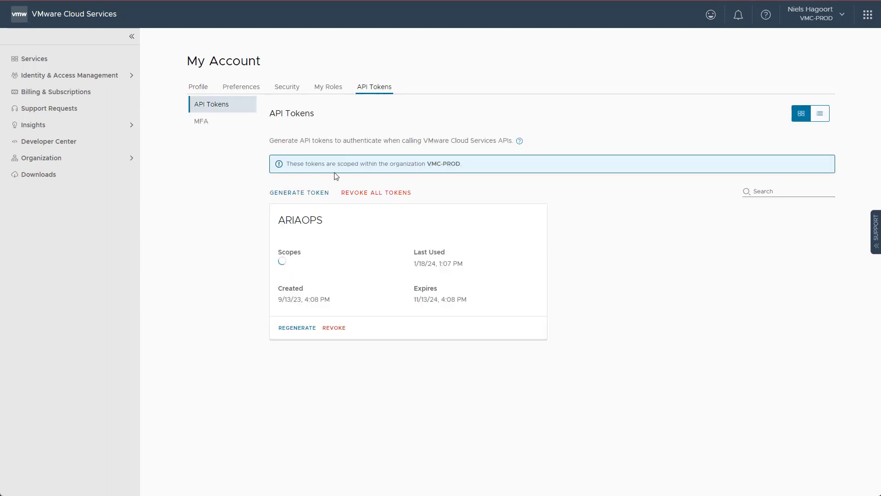
pyautogui.click(305, 194)
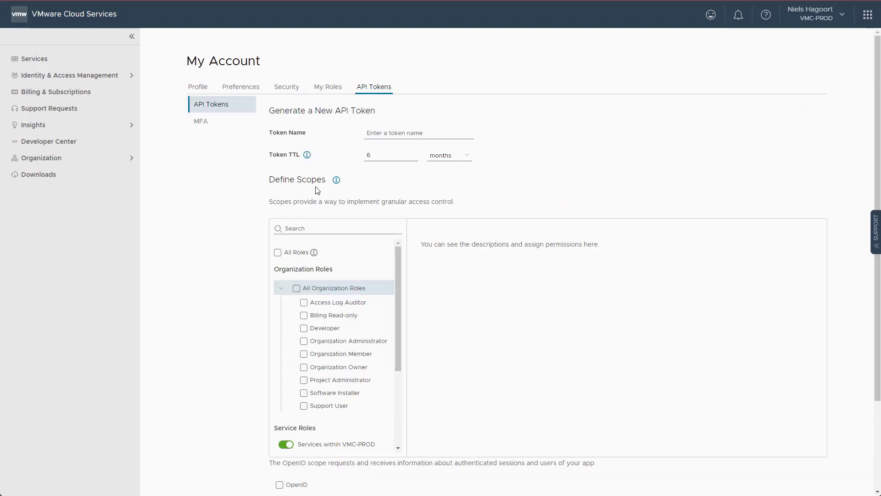
pyautogui.click(382, 136)
pyautogui.click(430, 153)
pyautogui.moveTo(385, 155); pyautogui.dragTo(350, 158)
pyautogui.write('12')
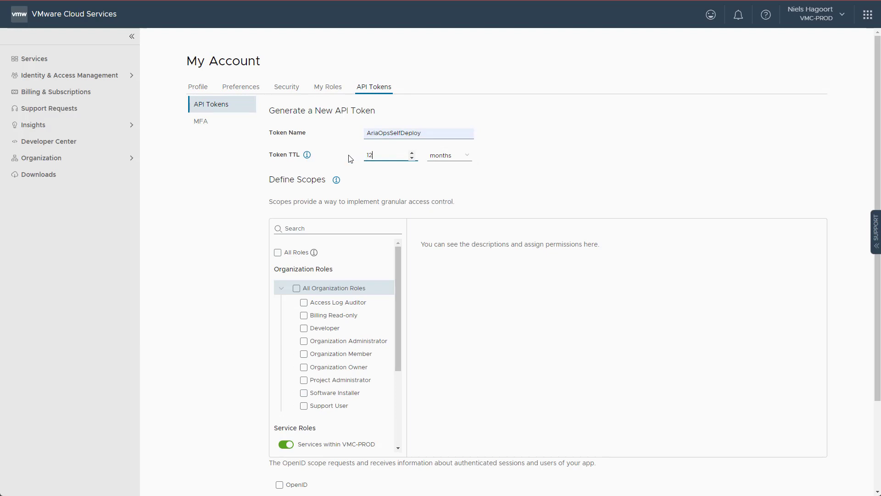
# Step: Grant Organization Administrator and VMware Cloud on AWS roles, set seven-day email reminders, and generate the token
pyautogui.click(305, 340)
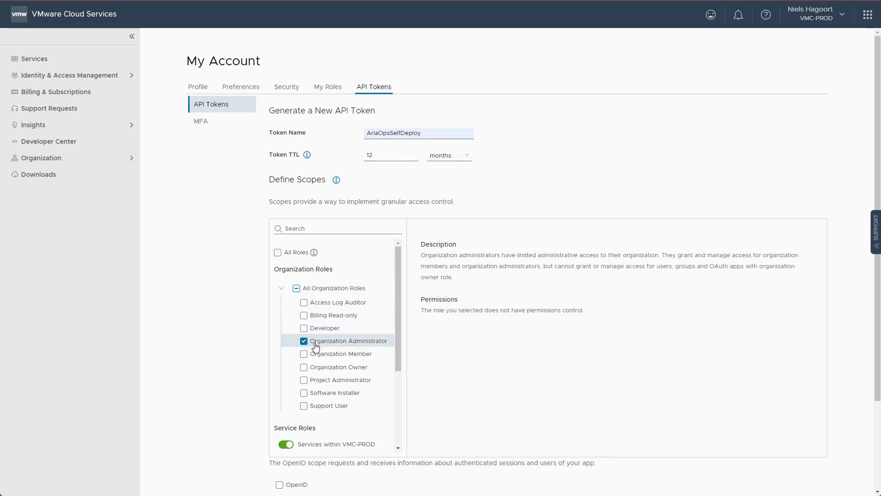
pyautogui.scroll(-3, 311, 330)
pyautogui.click(293, 386)
pyautogui.scroll(-2, 285, 298)
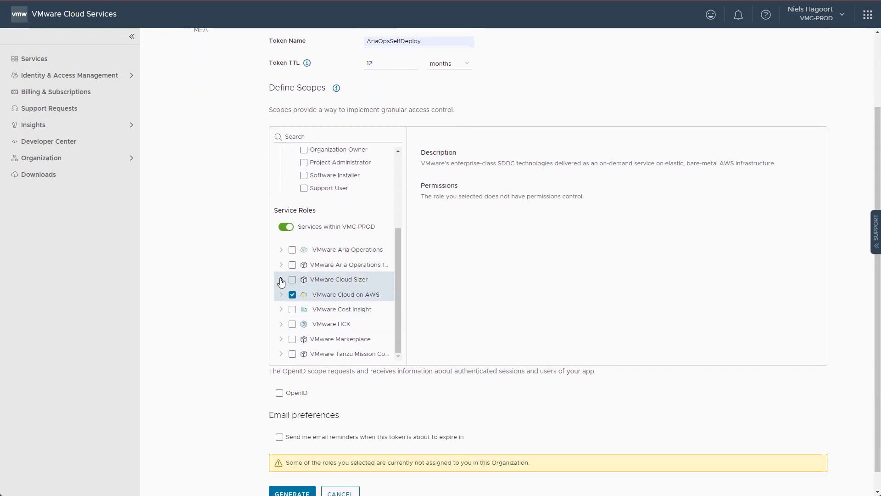
pyautogui.click(281, 295)
pyautogui.click(280, 294)
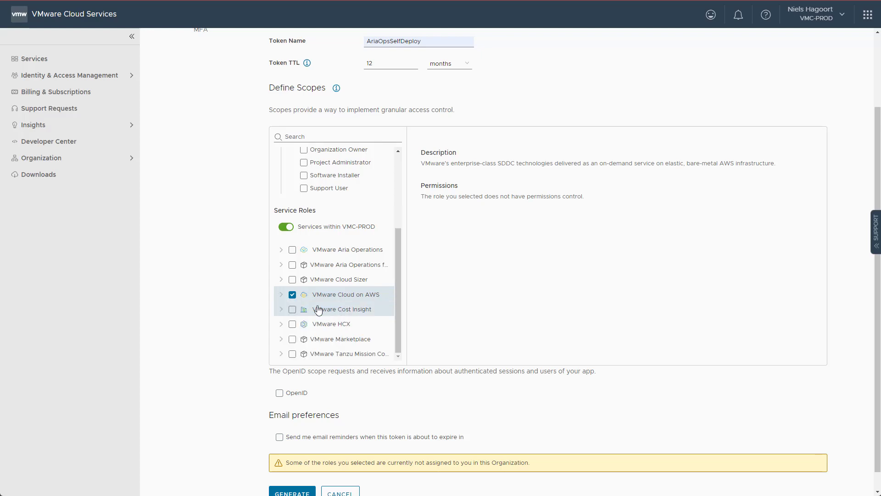
pyautogui.scroll(-1, 335, 385)
pyautogui.click(279, 417)
pyautogui.click(492, 418)
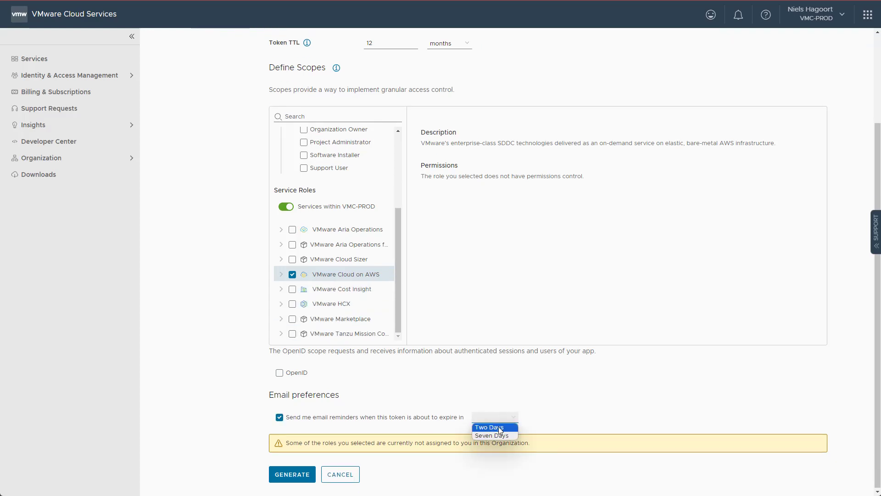
pyautogui.click(494, 427)
pyautogui.click(288, 476)
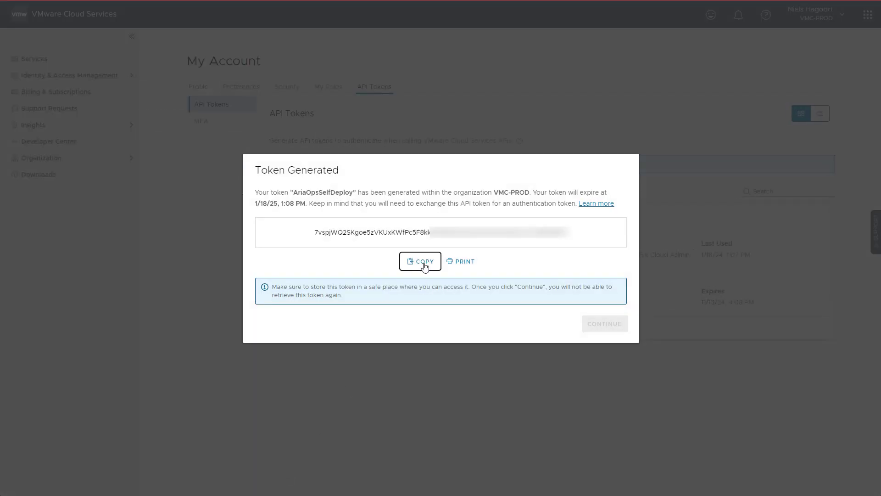
# Step: Copy the generated AriaOpsSelfDeploy token and return to the API Tokens list
pyautogui.click(415, 266)
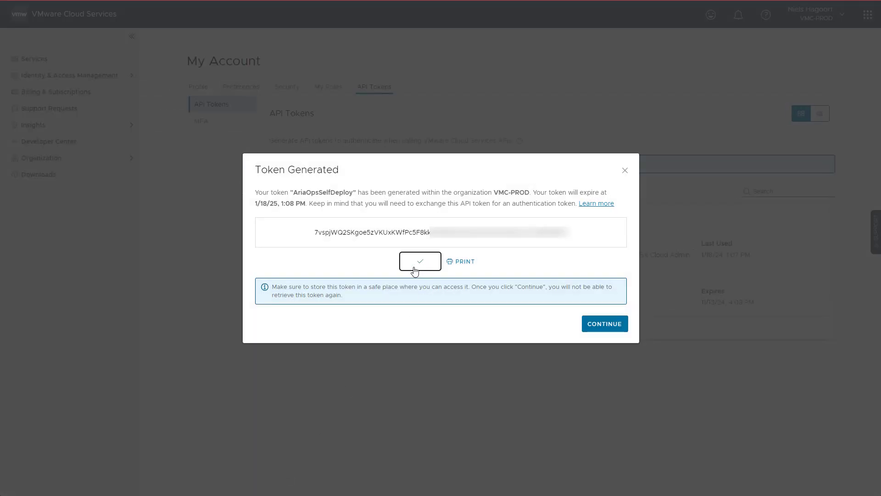
pyautogui.moveTo(342, 298); pyautogui.dragTo(273, 287)
pyautogui.click(364, 300)
pyautogui.click(605, 324)
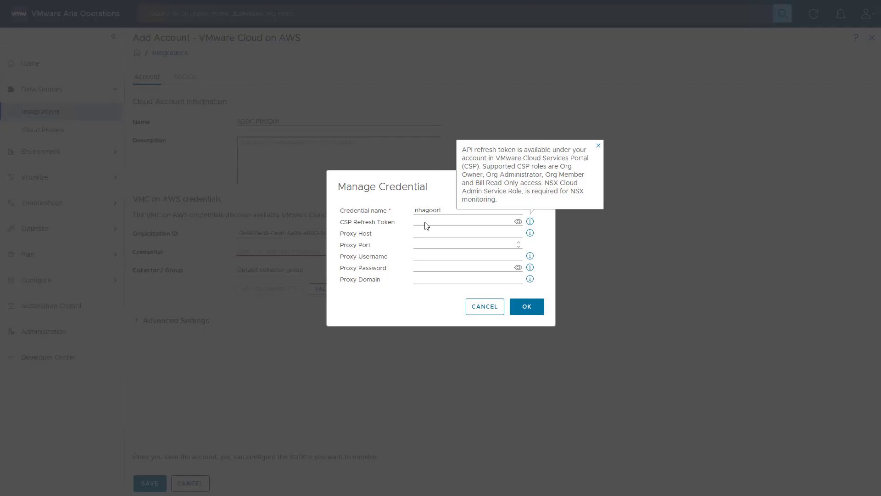
# Step: Create a credential for SDDC PROD01 holding the pasted CSP refresh token
pyautogui.click(425, 223)
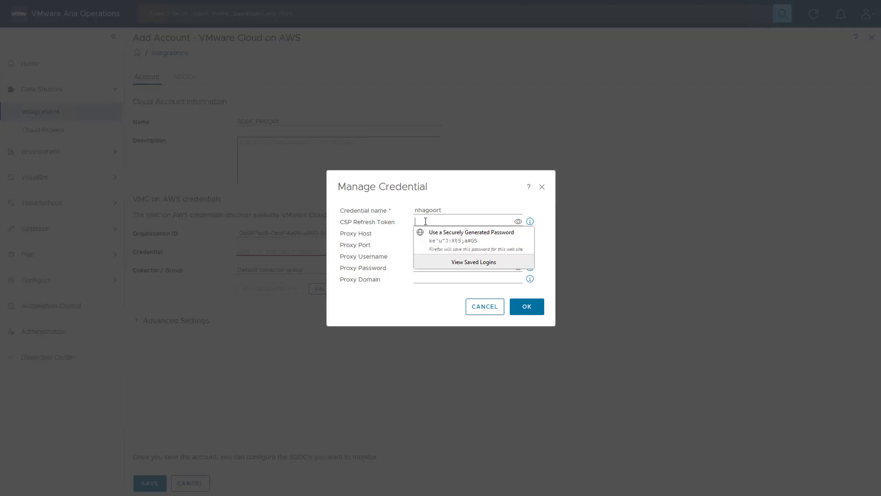
pyautogui.hotkey('ctrl', 'v')
pyautogui.click(518, 222)
pyautogui.click(518, 222)
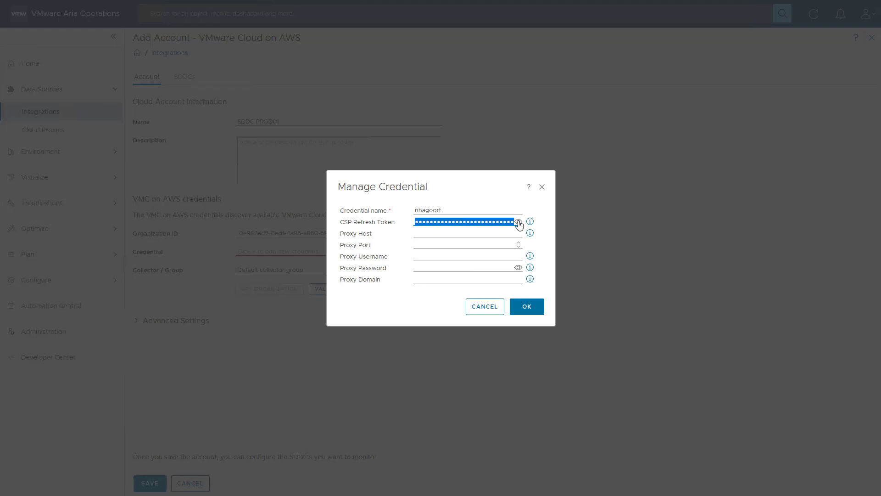
pyautogui.click(530, 311)
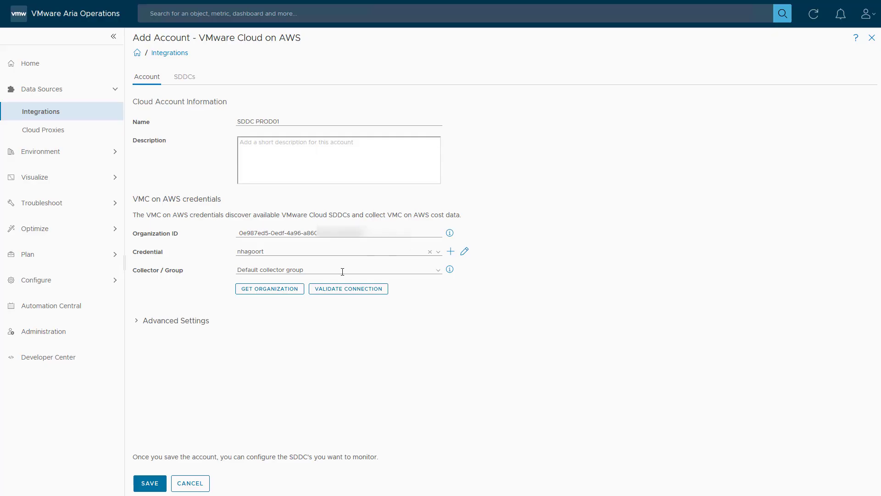
# Step: Validate the cloud account connection, retrieve the organization details, and save the VMware Cloud on AWS account
pyautogui.click(341, 290)
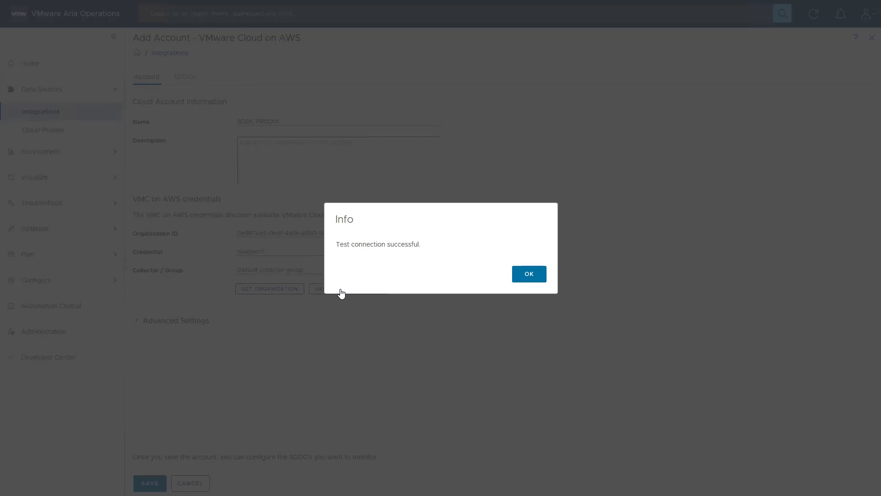
pyautogui.click(528, 277)
pyautogui.click(268, 293)
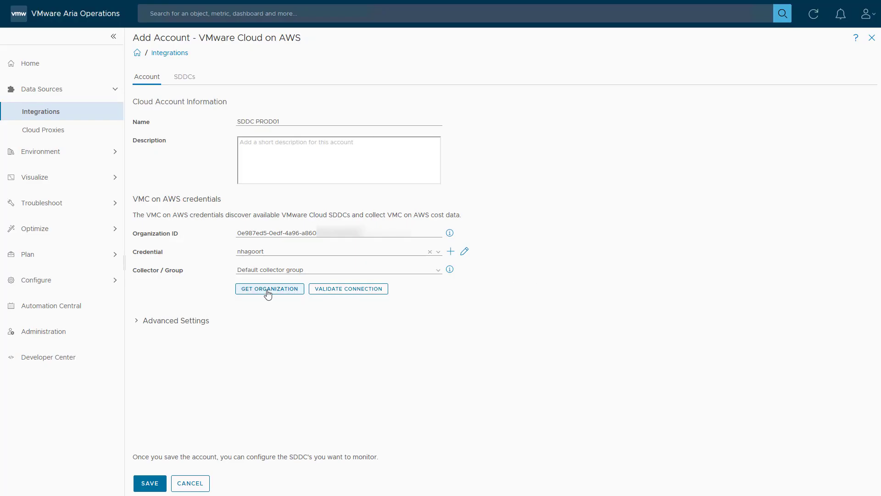
pyautogui.click(152, 488)
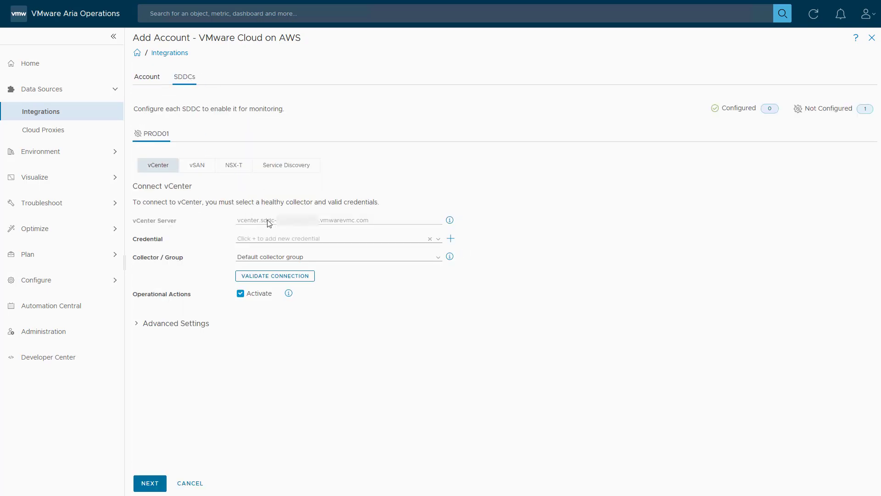
# Step: Add a new vCenter credential with a name, the cloud admin user name and password
pyautogui.click(451, 239)
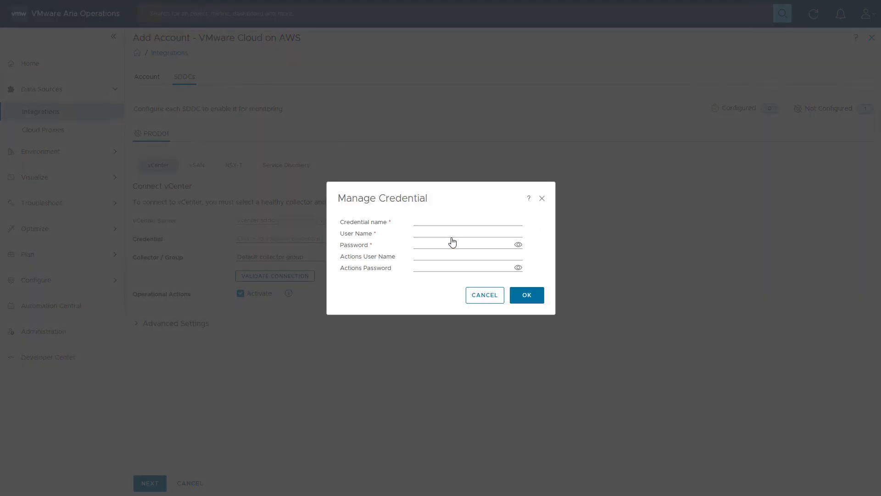
pyautogui.click(441, 224)
pyautogui.write('cloudadmin@vmc.local')
pyautogui.click(453, 232)
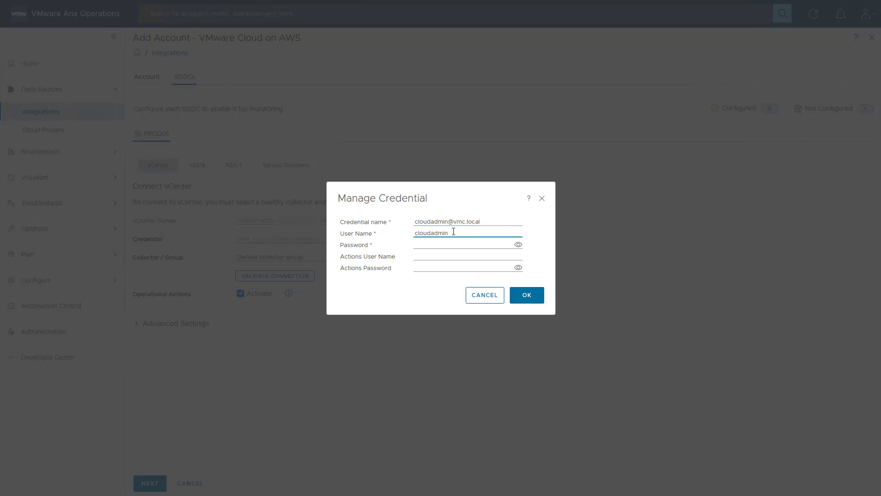
pyautogui.click(441, 246)
pyautogui.hotkey('ctrl', 'v')
pyautogui.click(526, 299)
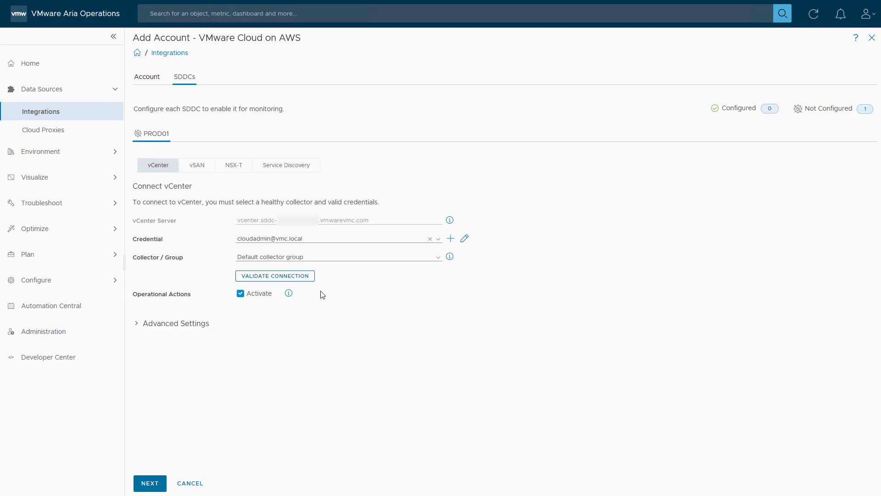
# Step: Validate the PROD01 vCenter connection successfully and move on to vSAN
pyautogui.click(278, 277)
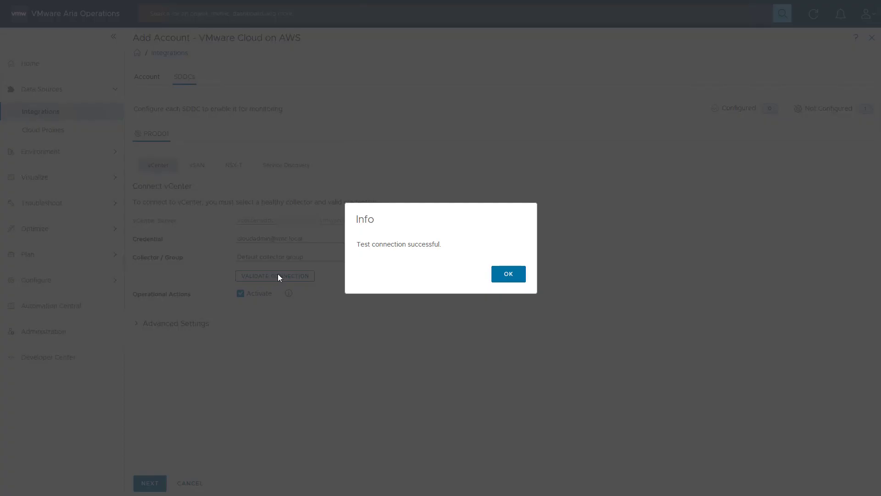
pyautogui.click(508, 274)
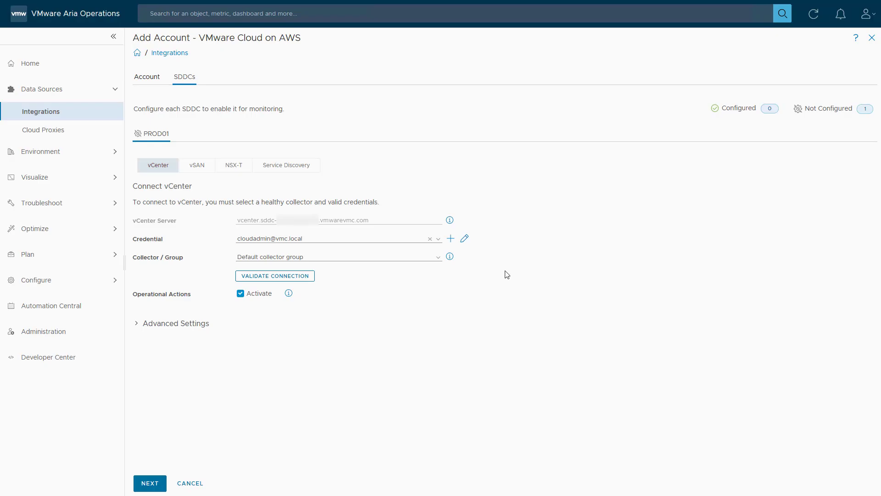
pyautogui.click(151, 485)
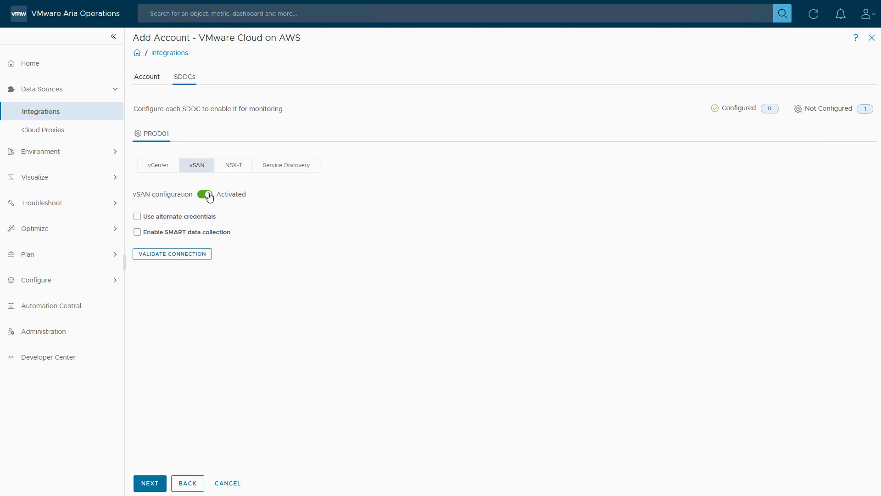
# Step: Validate the vSAN and NSX-T connections for PROD01, then continue through Service Discovery and save
pyautogui.click(166, 256)
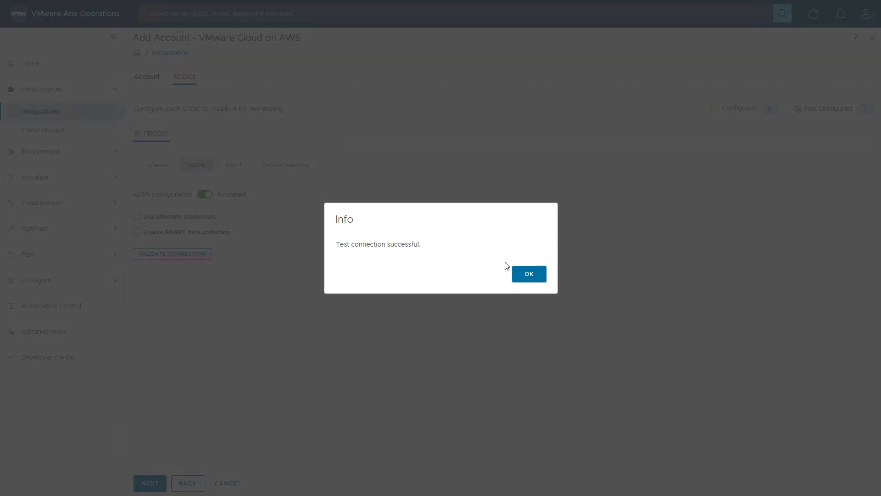
pyautogui.click(512, 274)
pyautogui.click(148, 485)
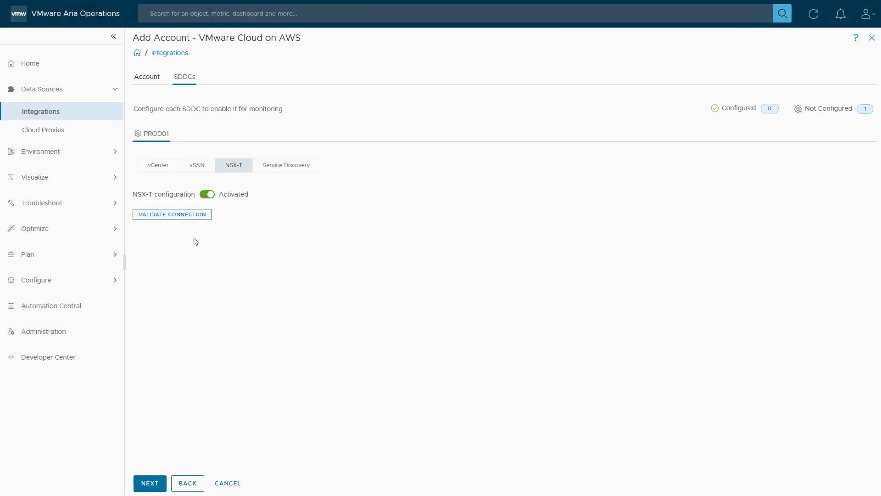
pyautogui.click(191, 214)
pyautogui.click(510, 274)
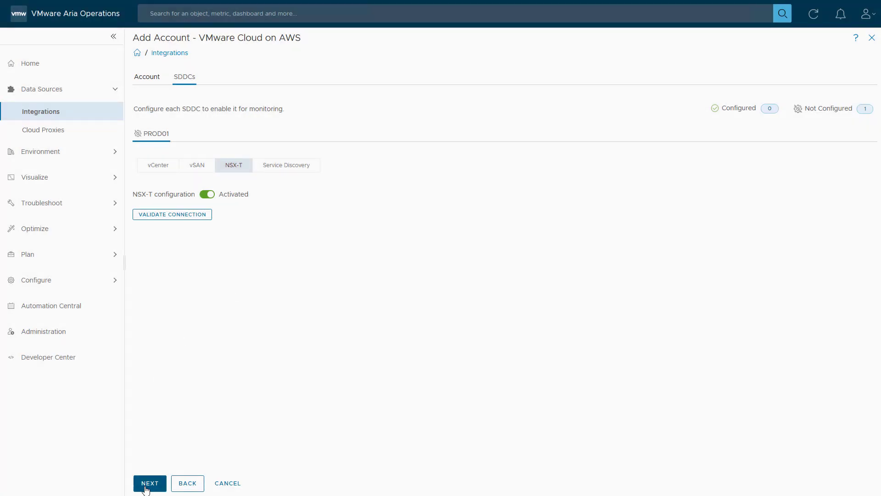
pyautogui.click(149, 483)
pyautogui.click(169, 473)
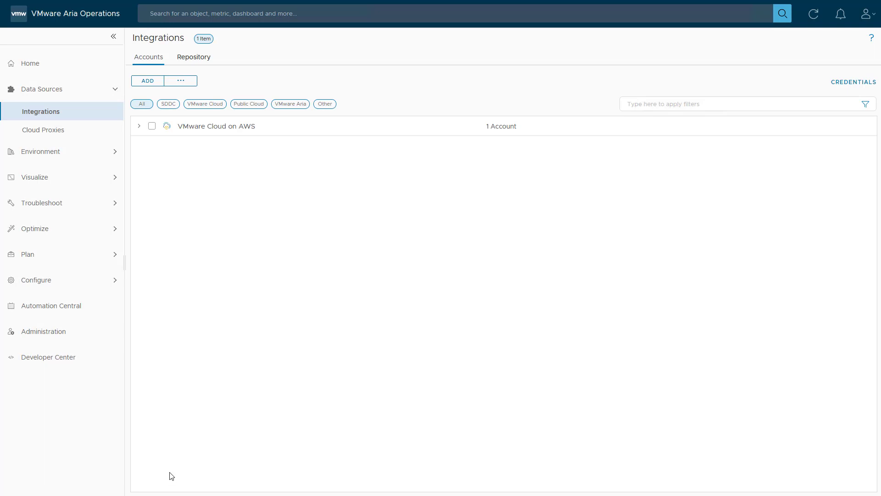
# Step: Expand VMware Cloud on AWS, SDDC PROD01 and PROD01 to check adapters, then view Multi-Cloud Overview
pyautogui.click(139, 125)
pyautogui.click(147, 166)
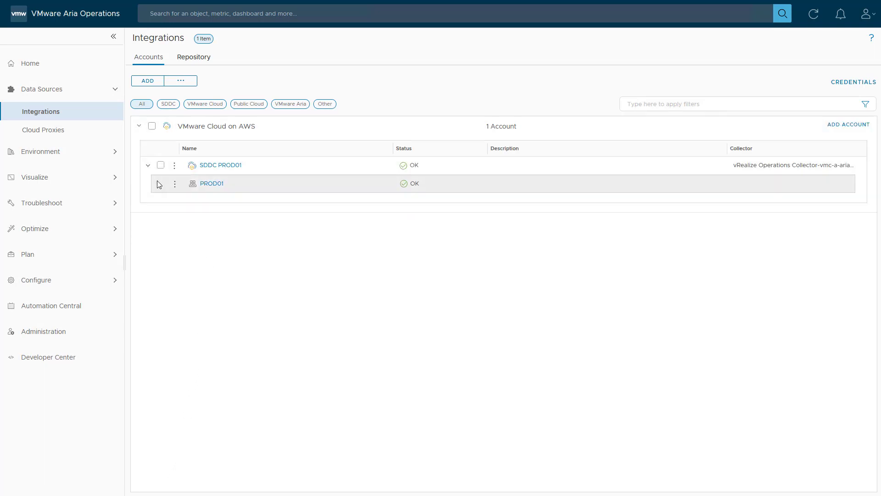
pyautogui.click(159, 183)
pyautogui.click(29, 65)
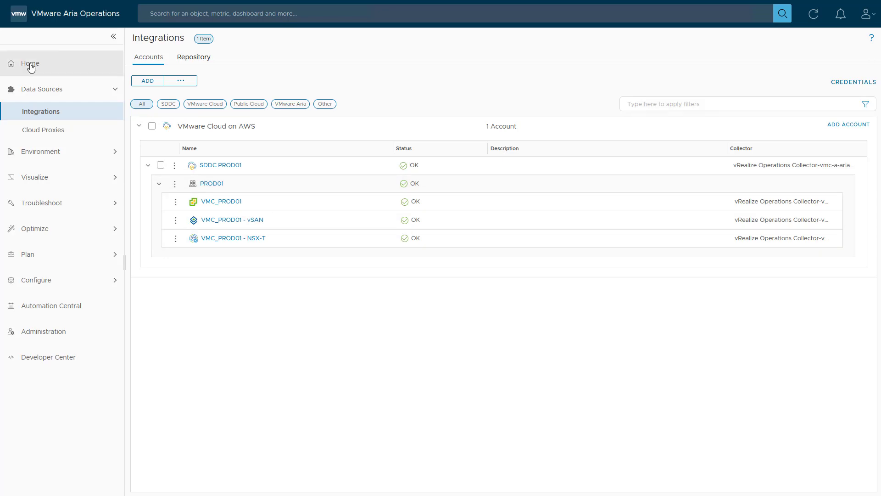
pyautogui.click(250, 59)
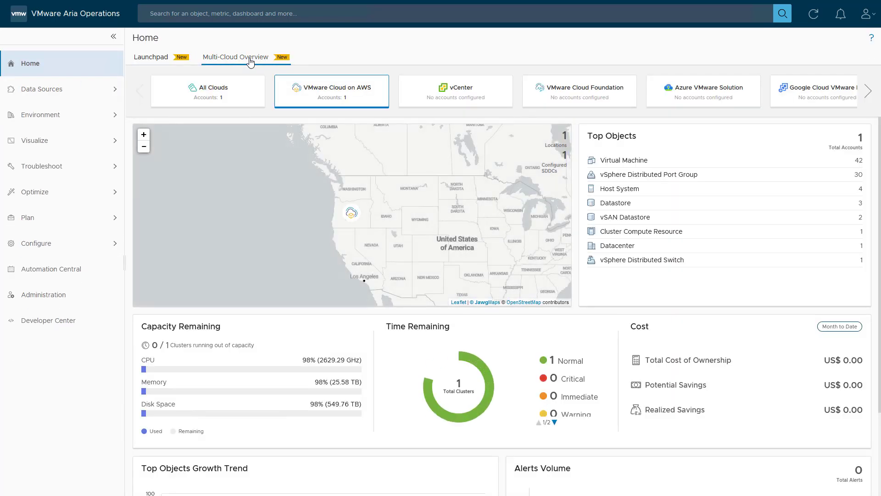